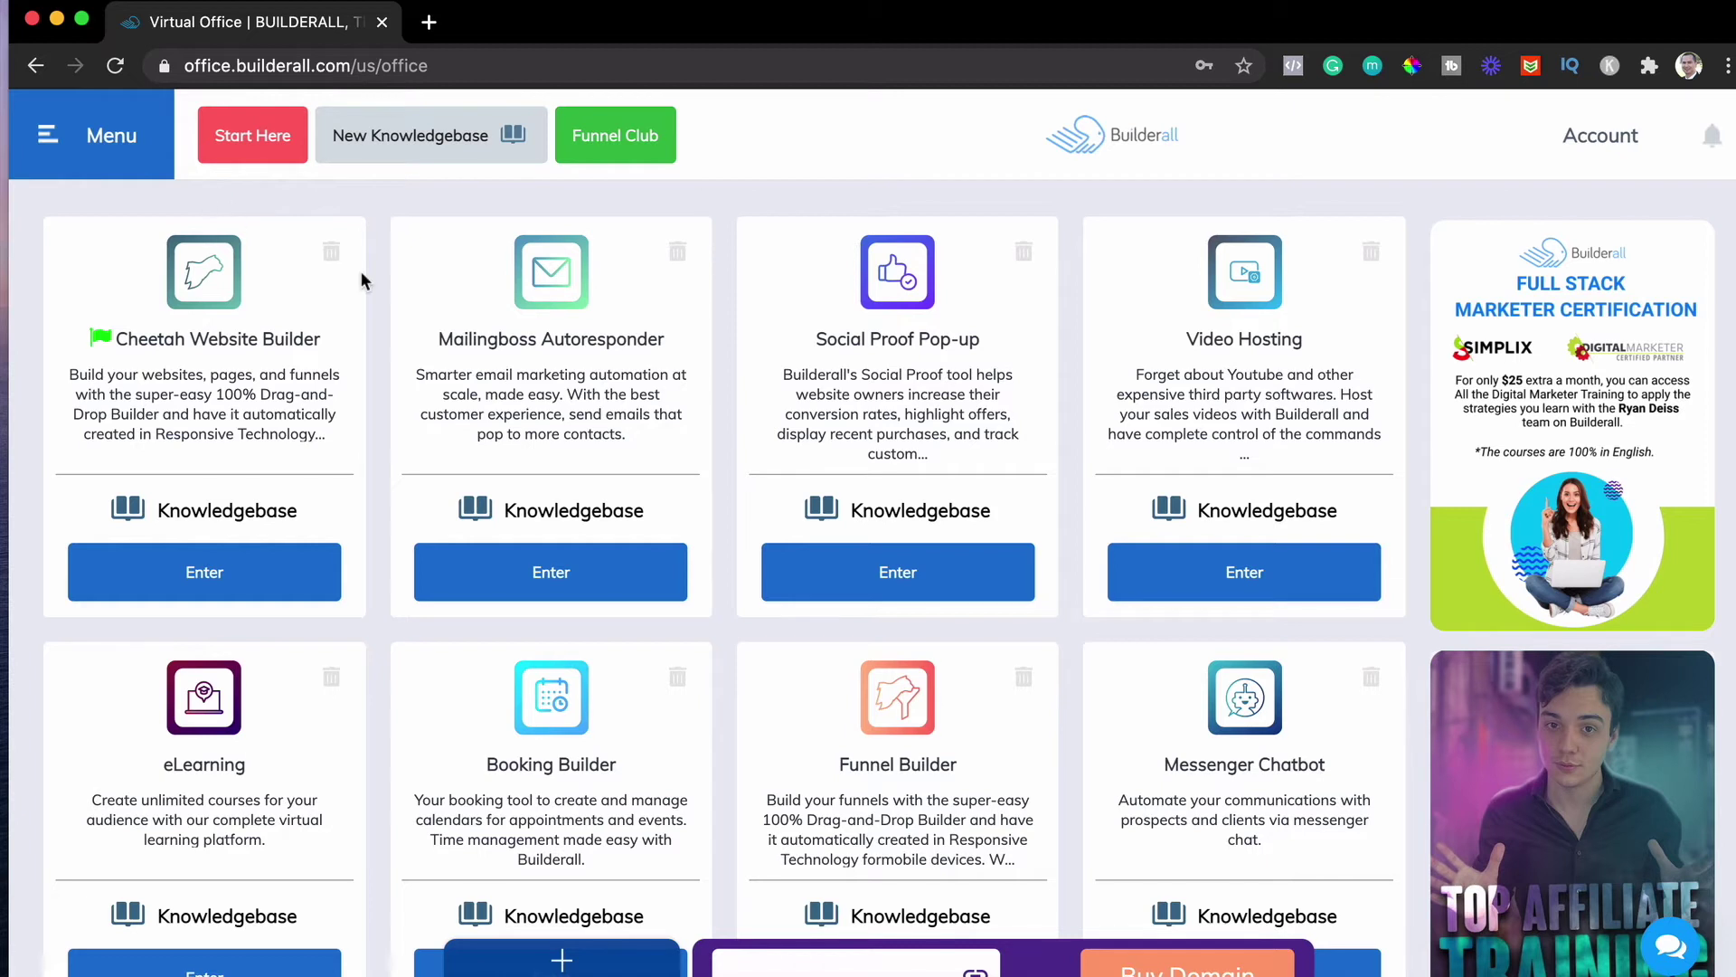
Launch Mailingboss Autoresponder from Apps under the Email and Engagement category
click(47, 154)
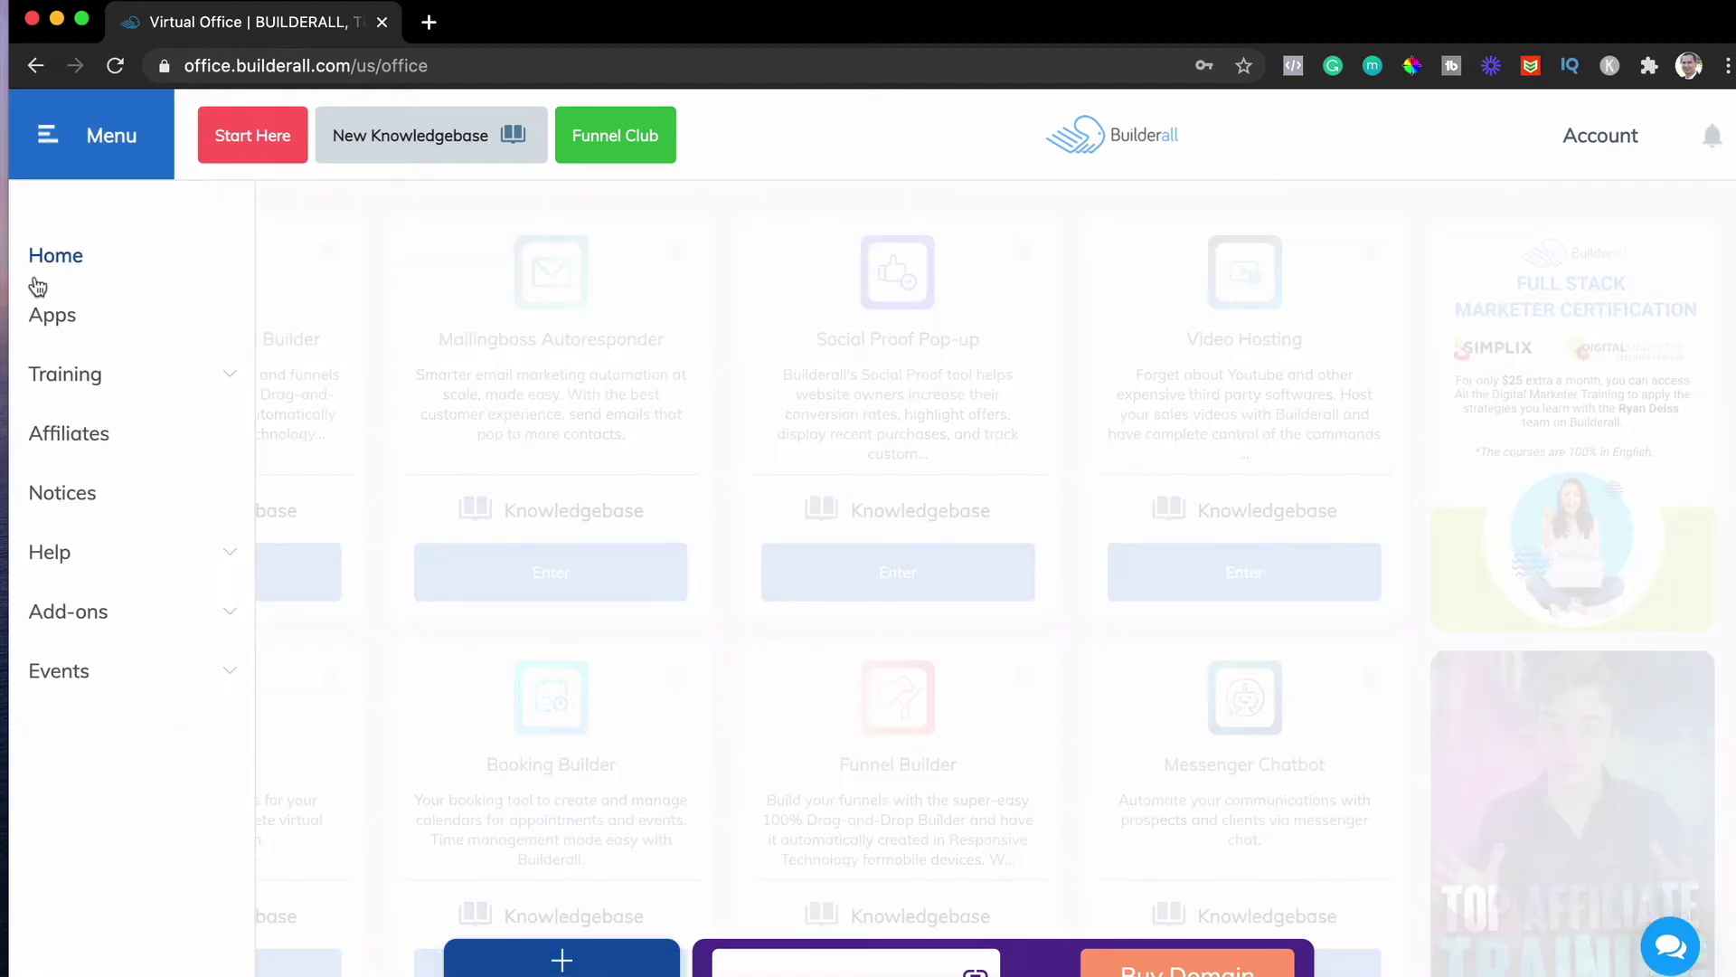
click(42, 324)
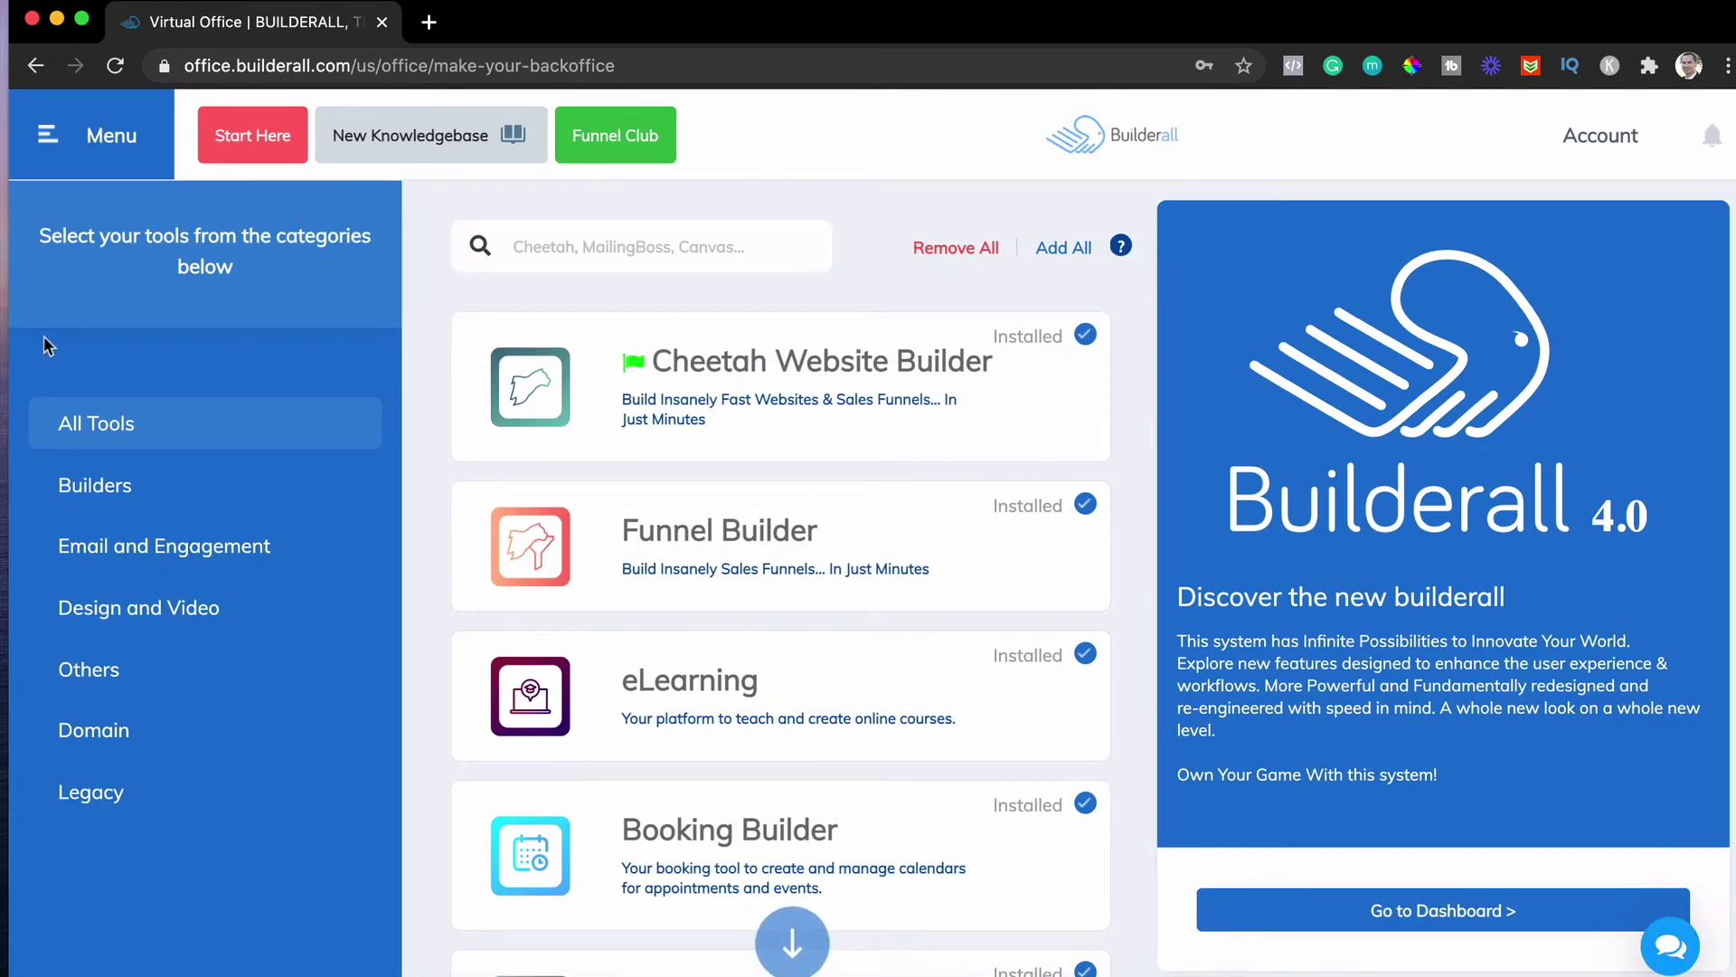
click(124, 548)
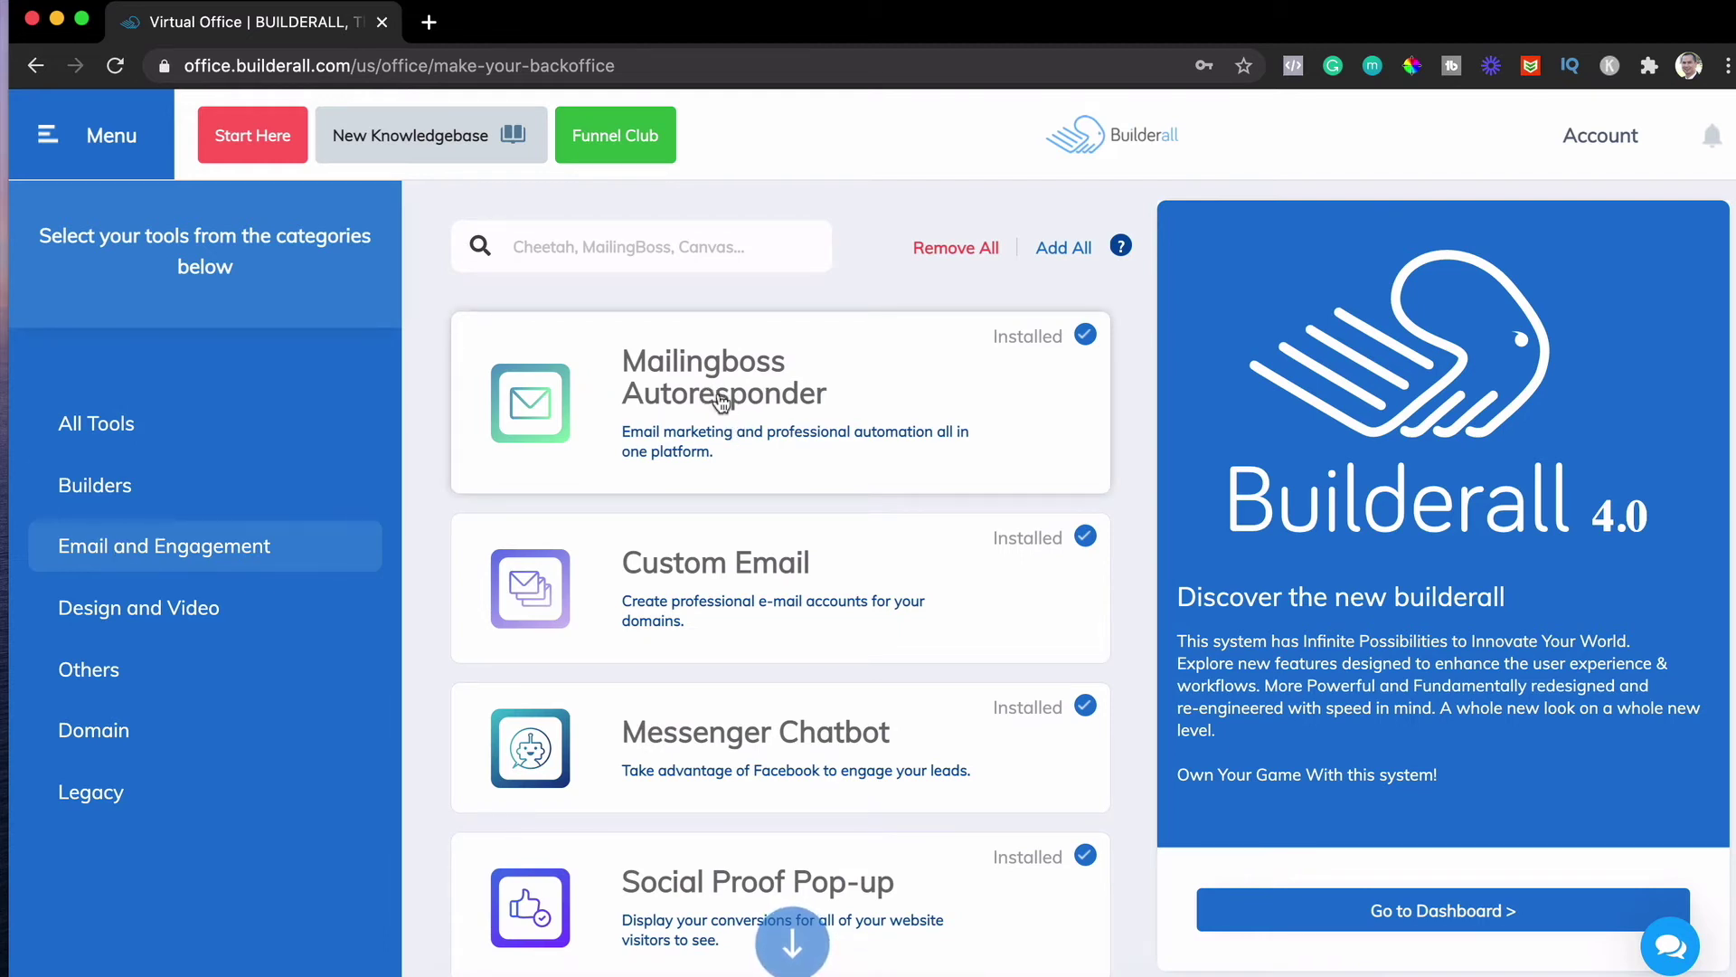
click(718, 402)
click(687, 620)
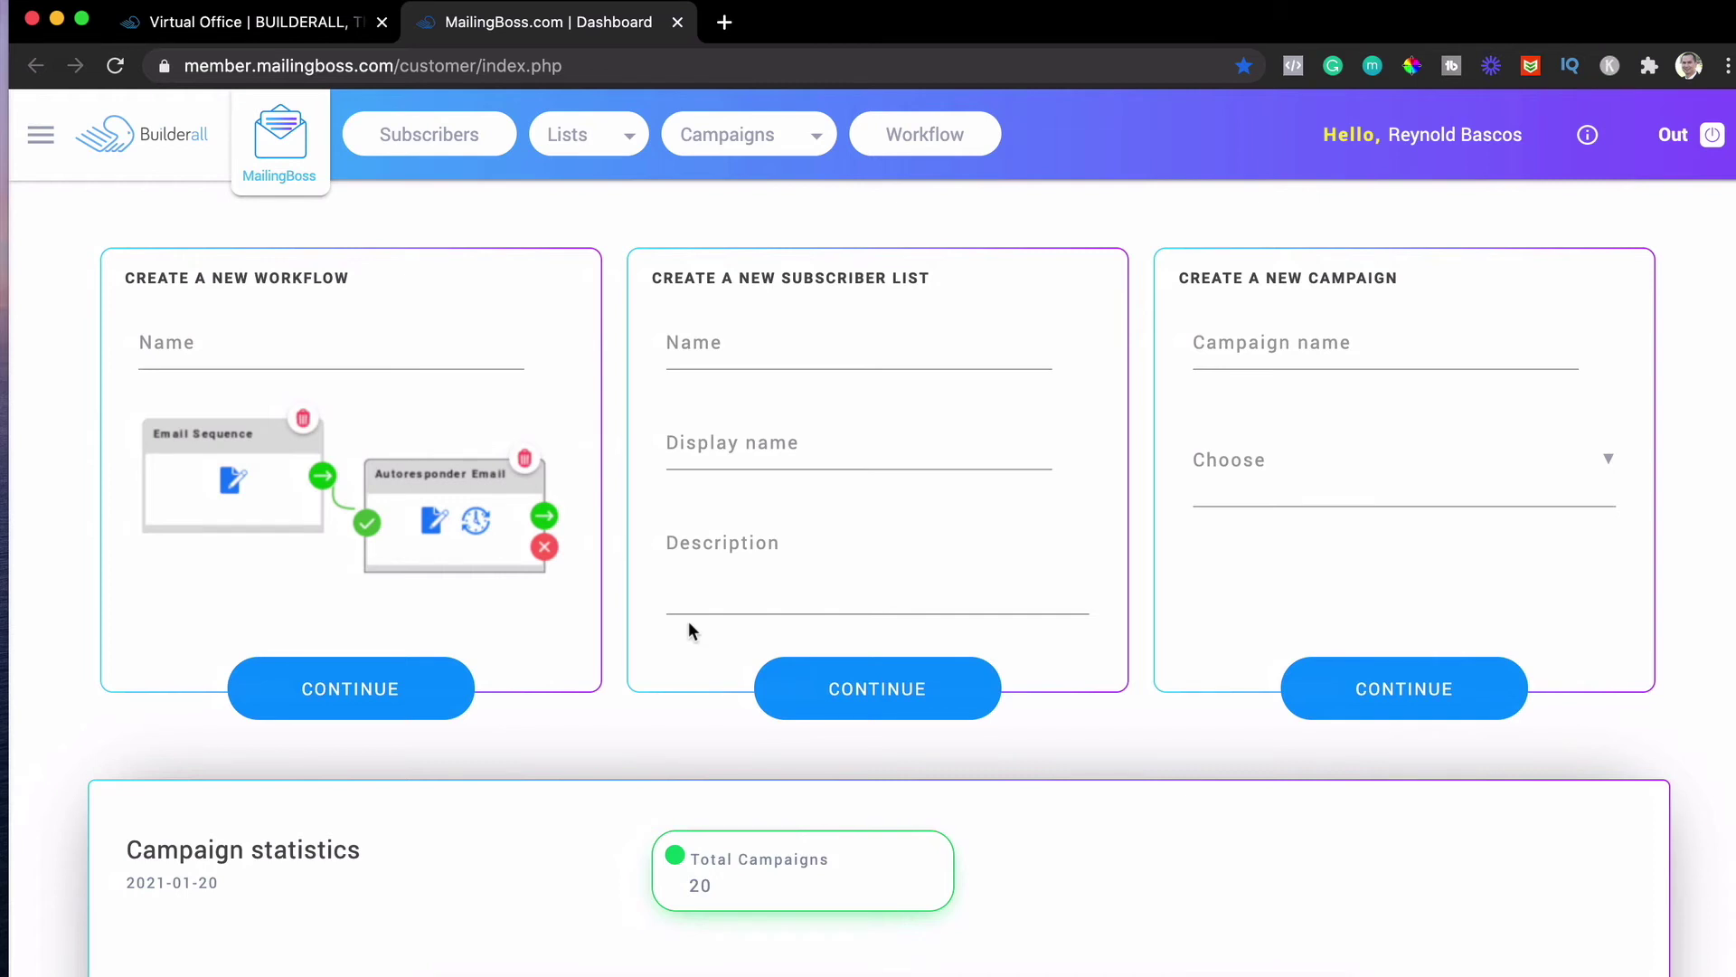
click(41, 138)
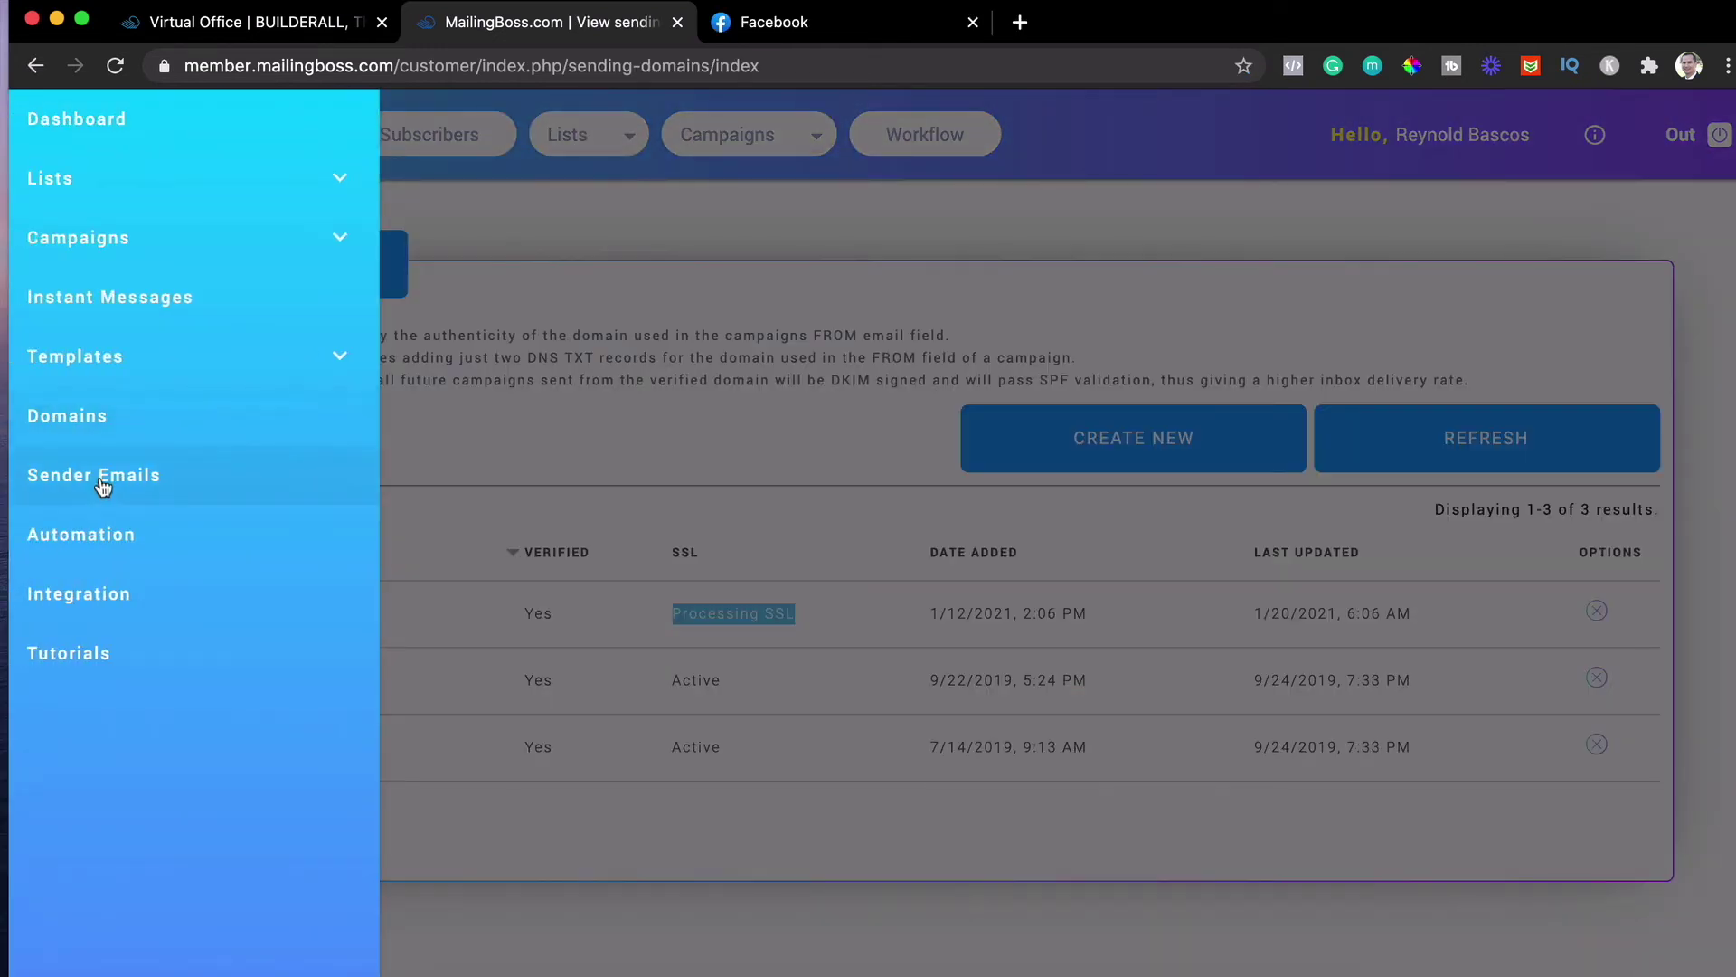
Create a new sender using the account holder's name and dgtalph.com email address, and save it
click(101, 479)
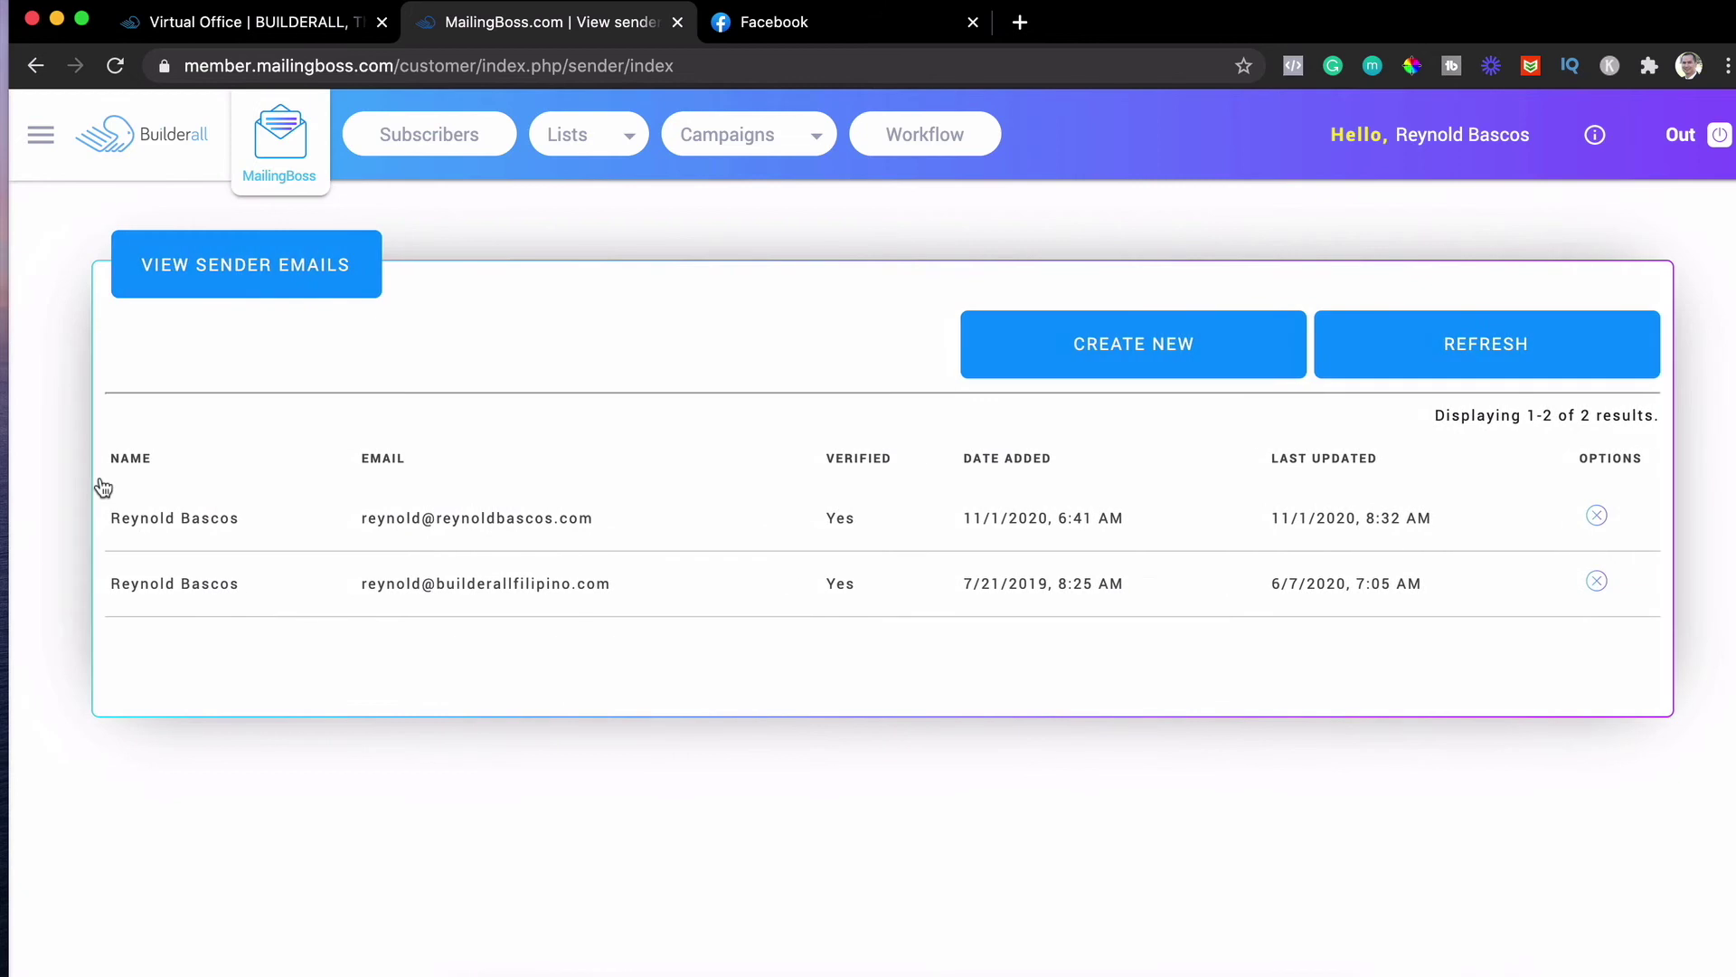
click(1156, 358)
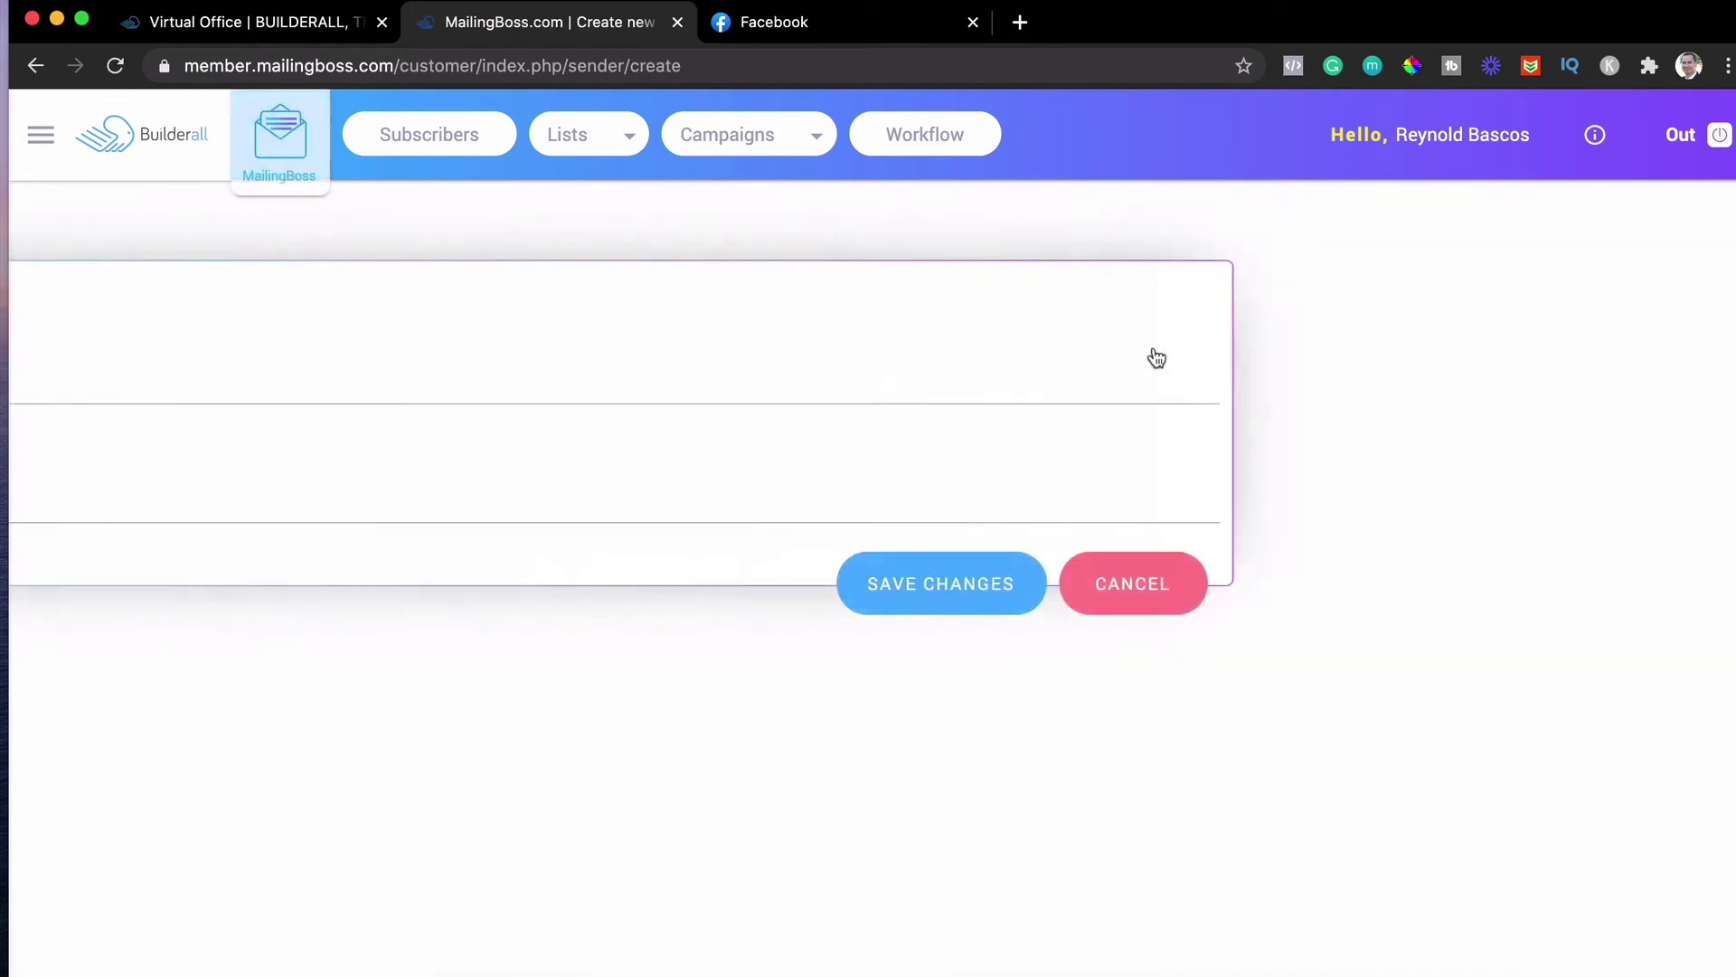
click(312, 401)
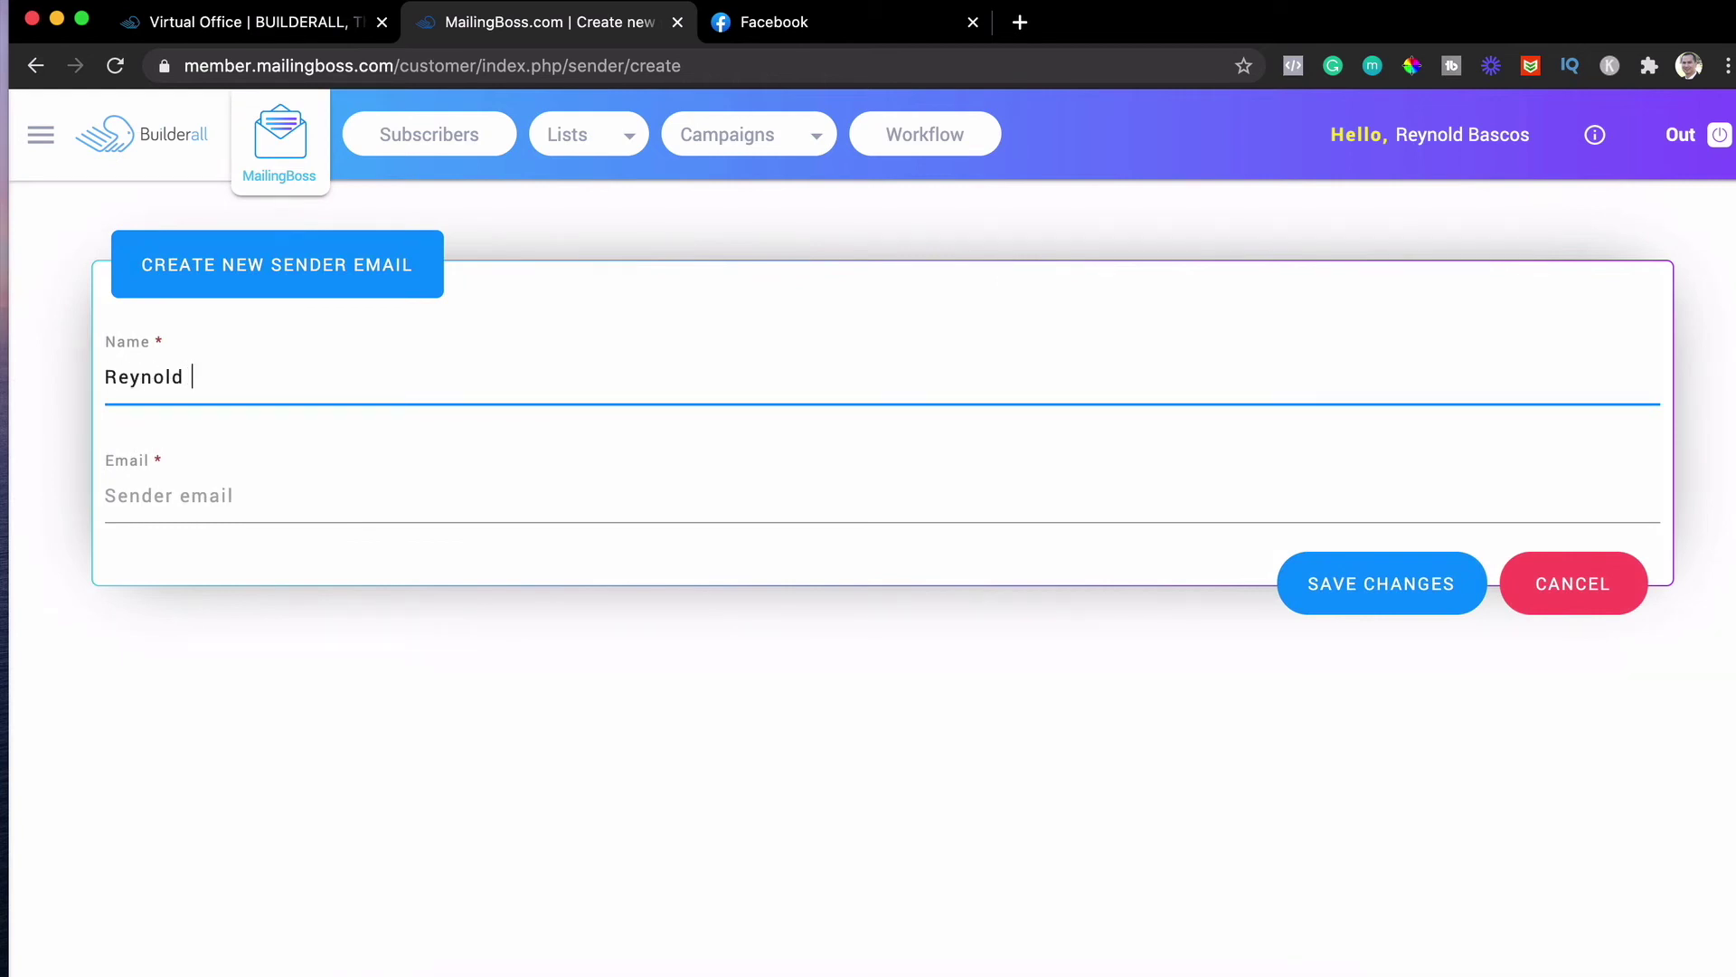
click(225, 513)
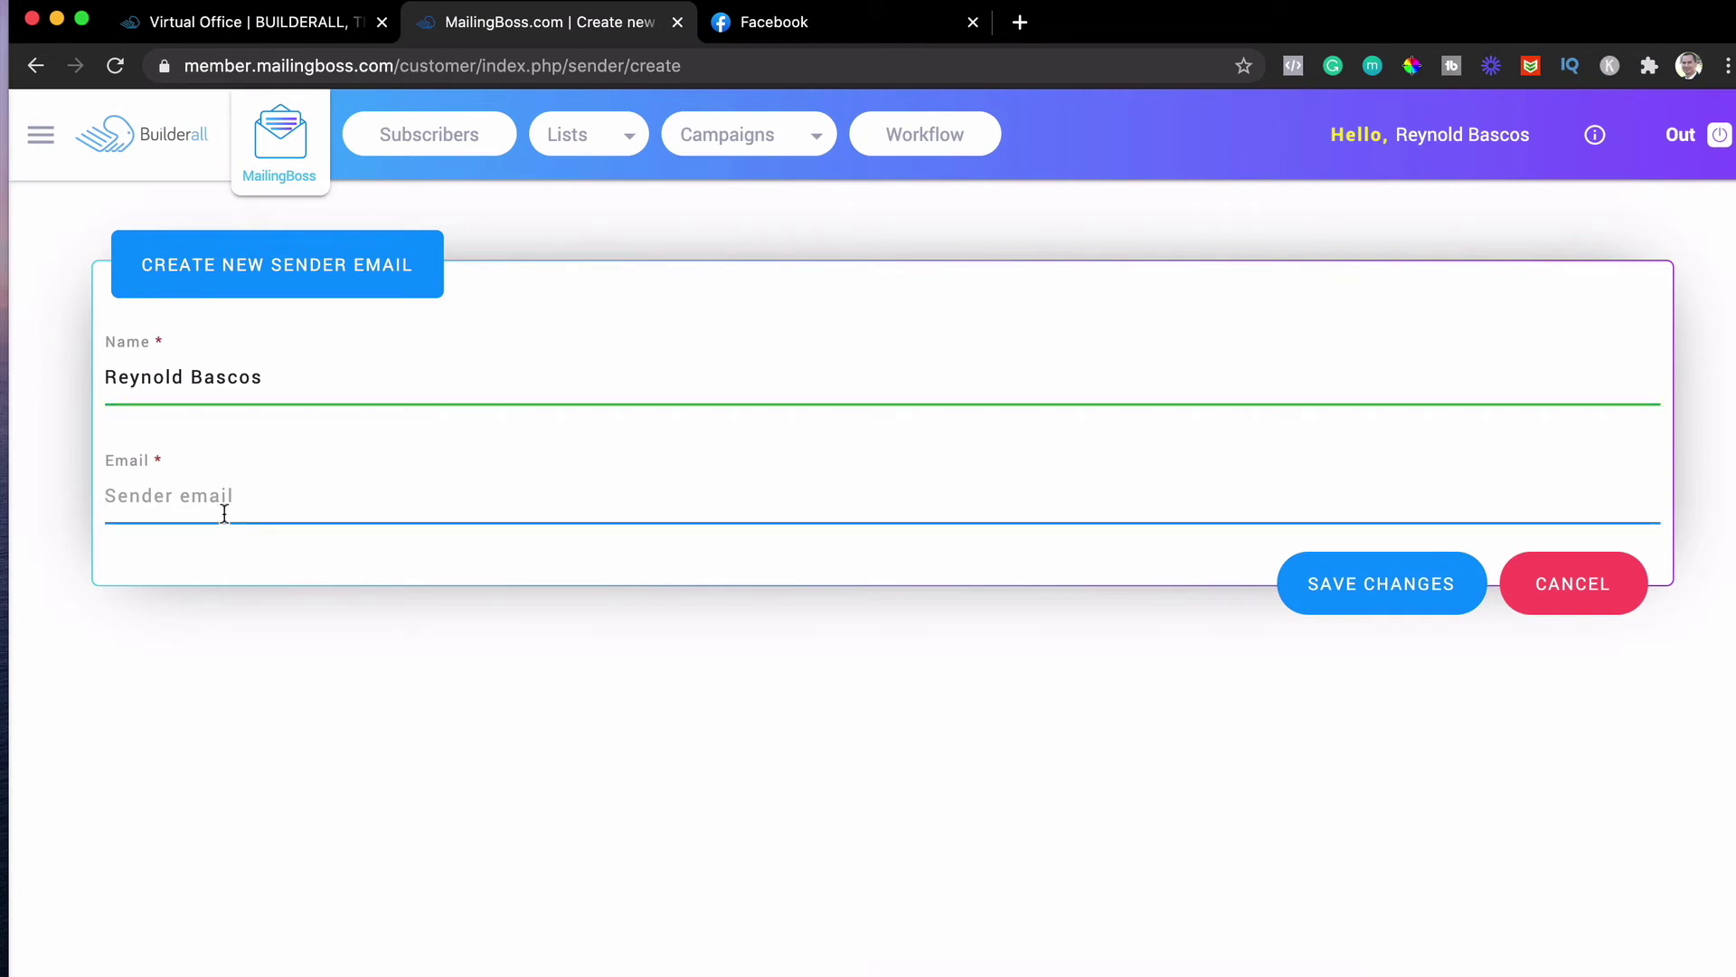
click(1407, 604)
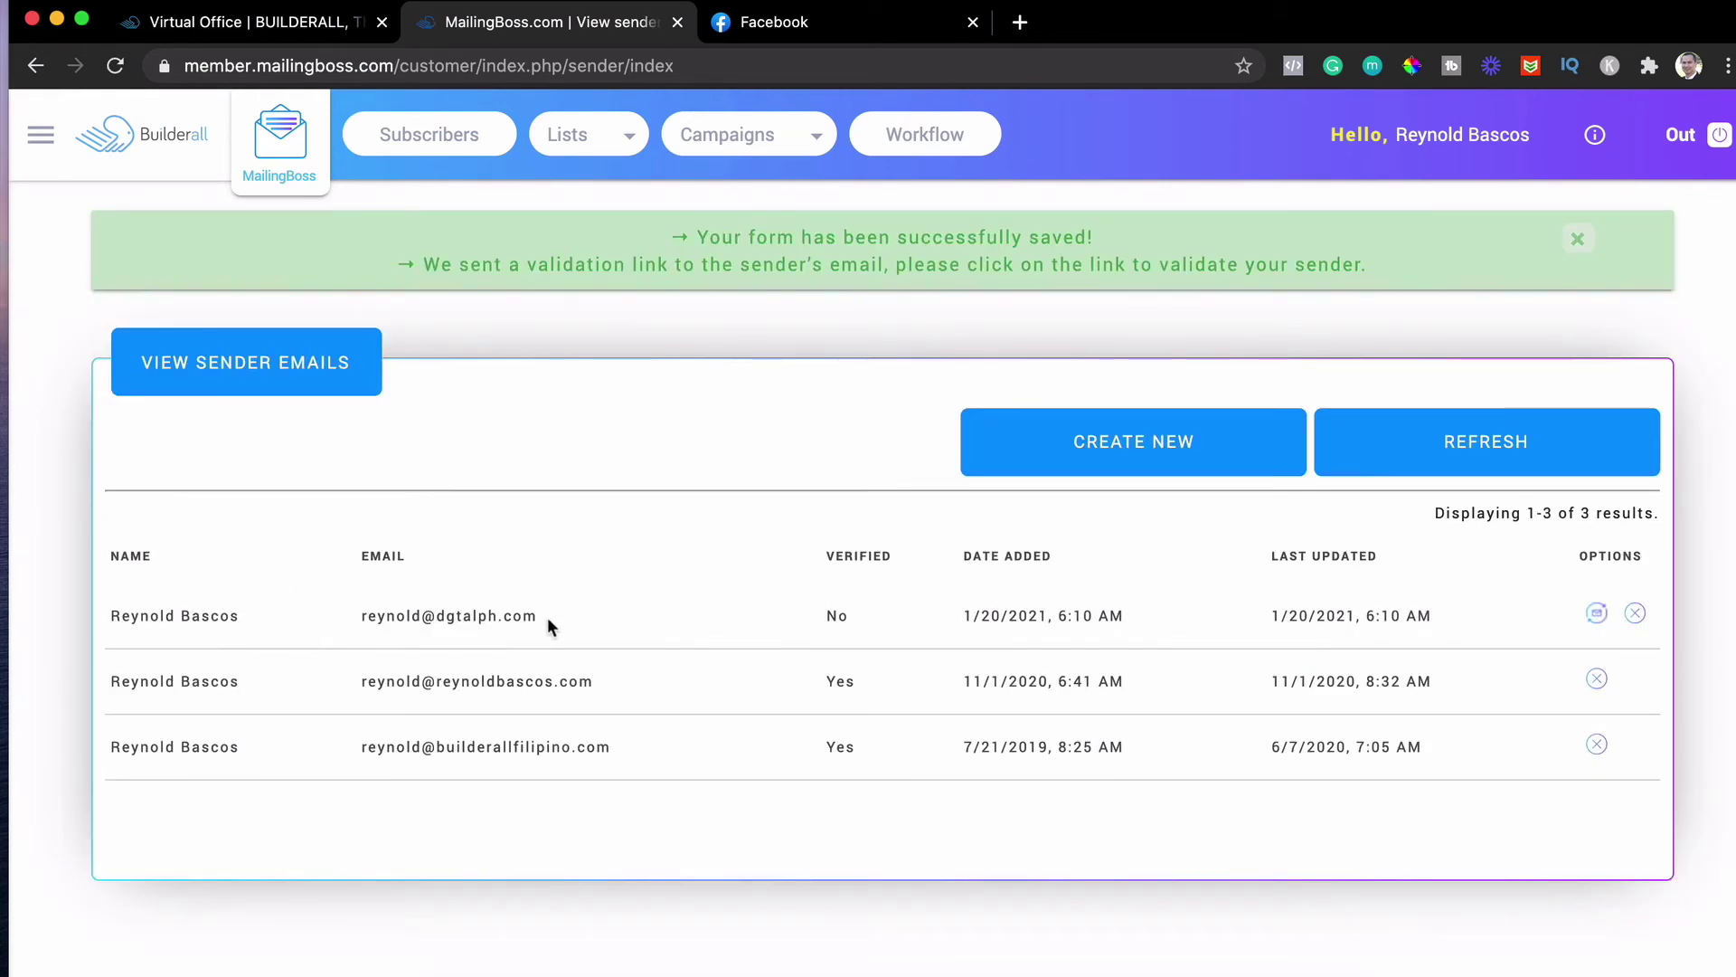
drag(546, 617, 367, 613)
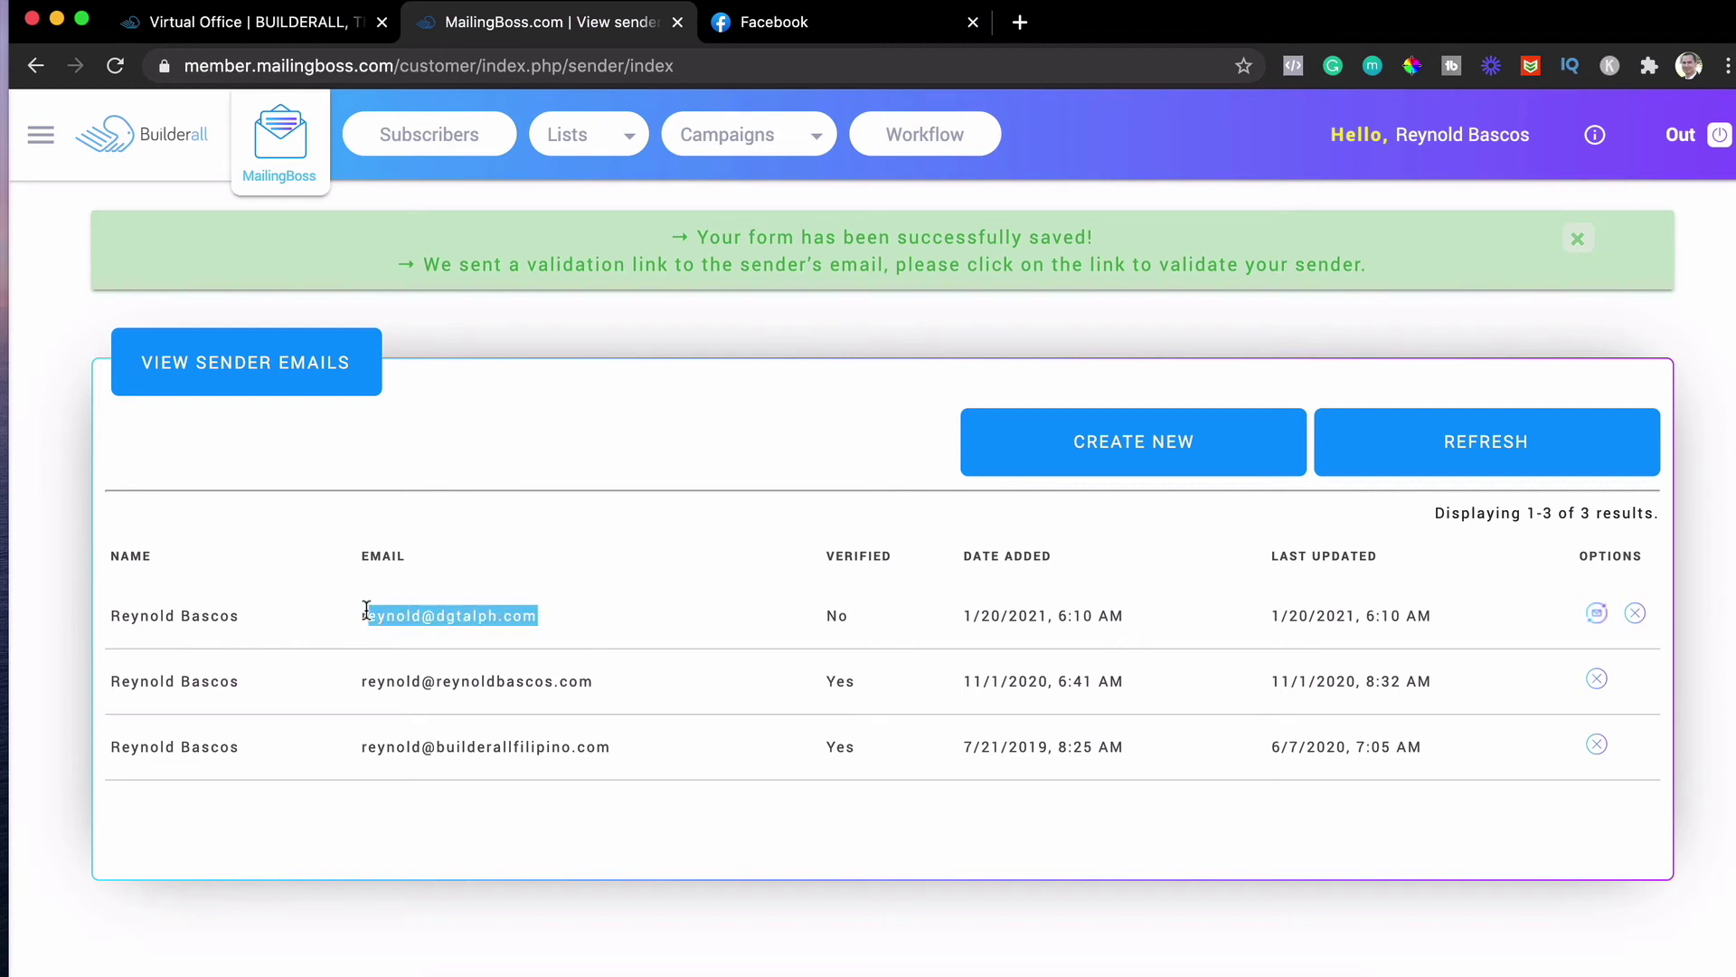
click(586, 613)
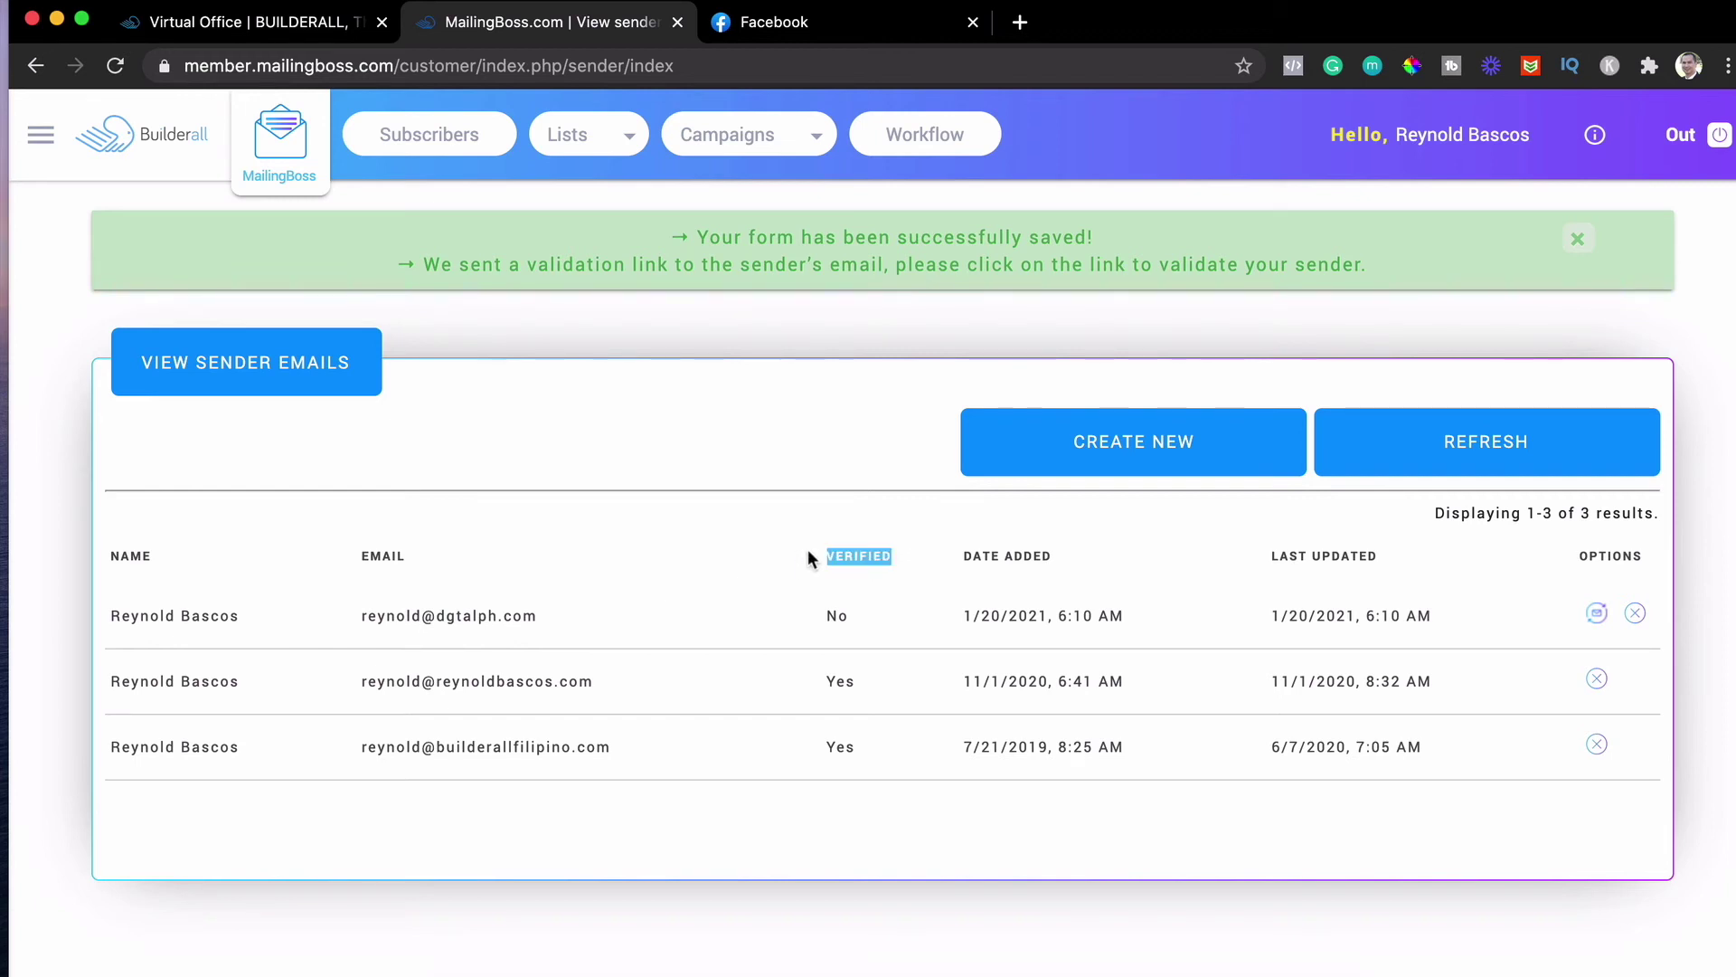
click(873, 621)
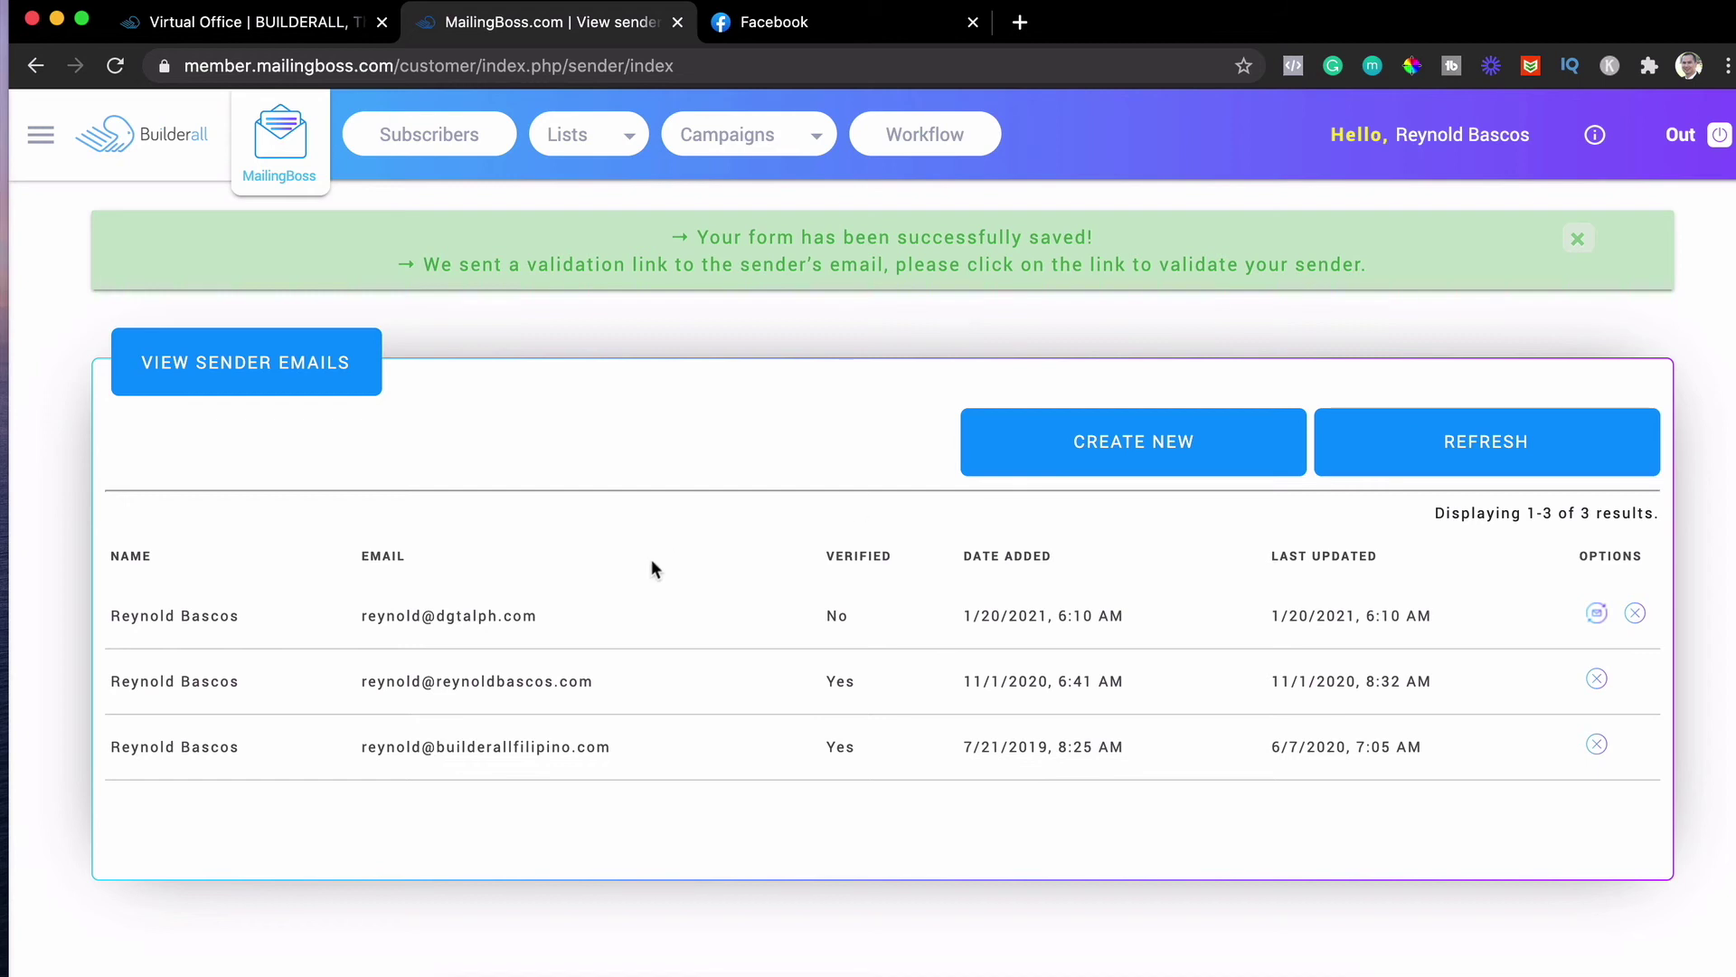
drag(556, 613, 358, 617)
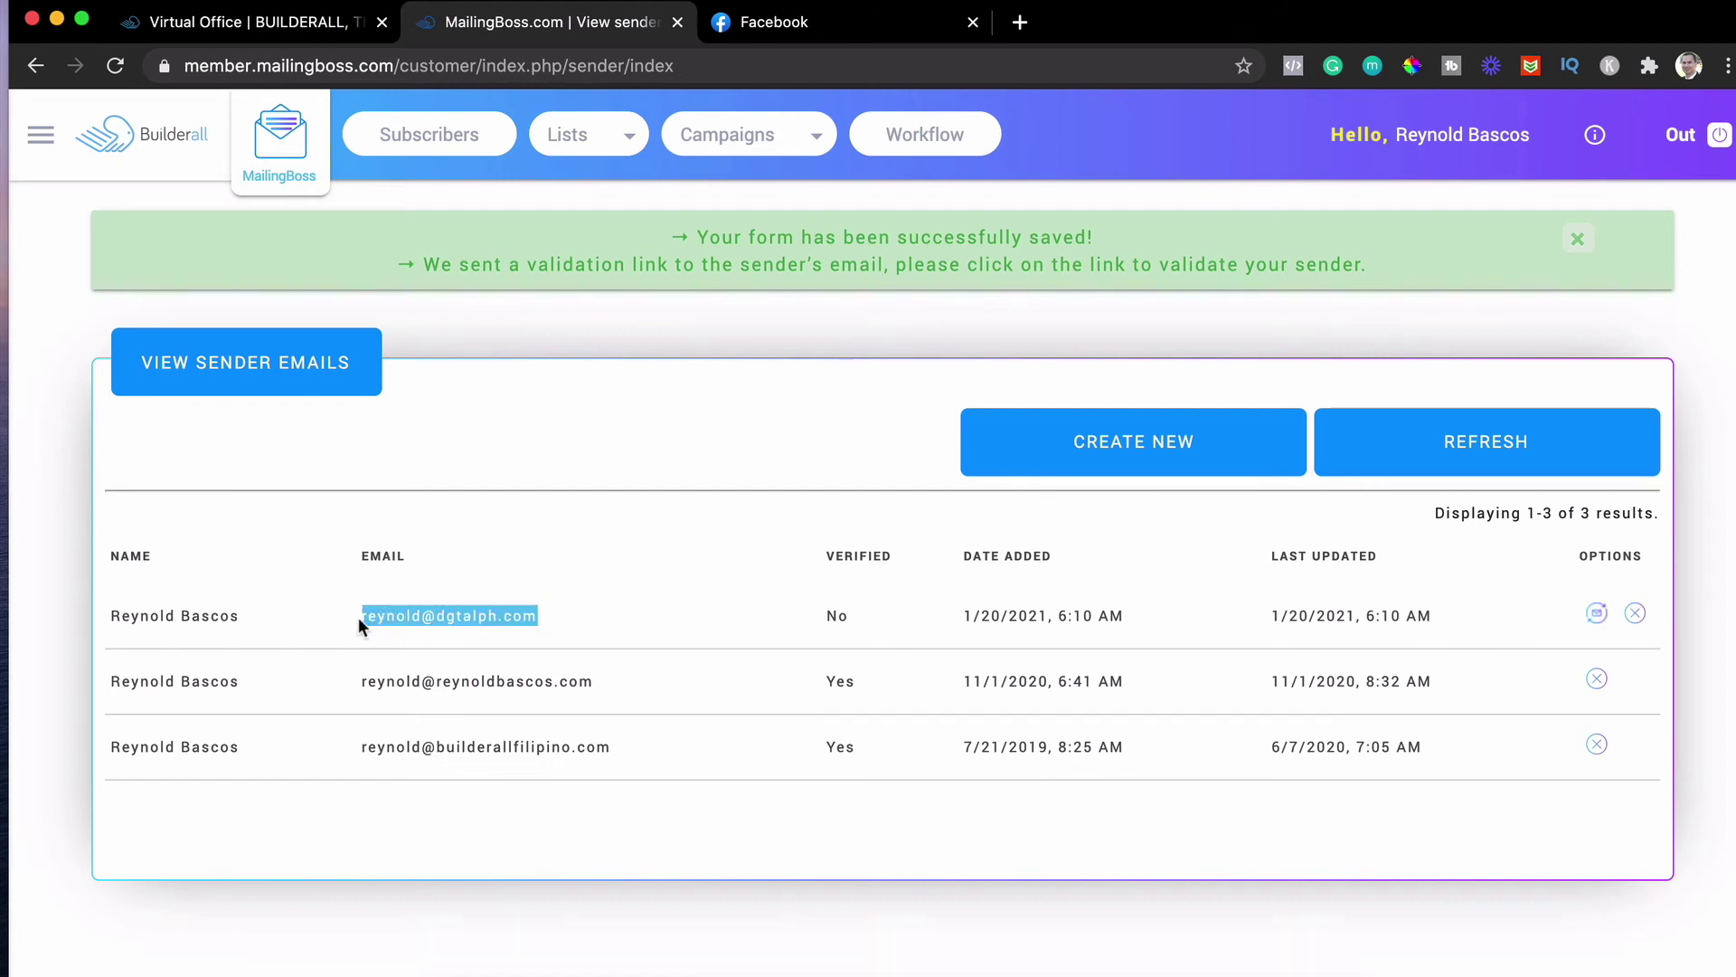
click(555, 612)
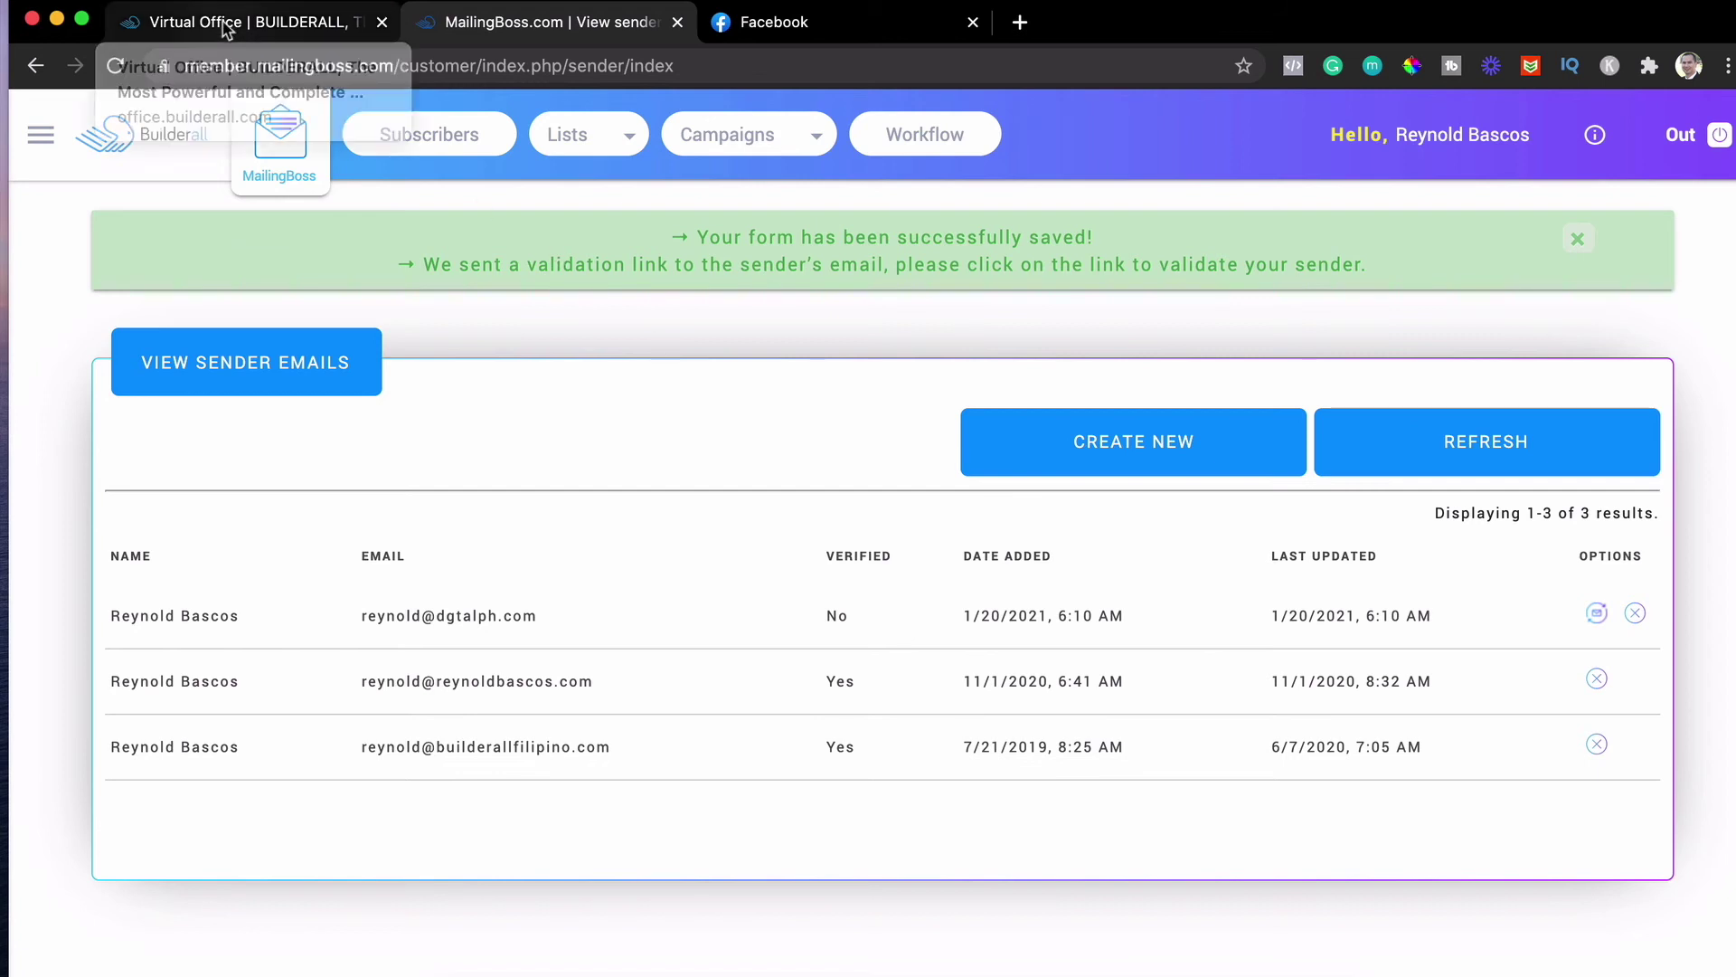
Back in the Builderall virtual office, enter the Custom Email tool
click(280, 30)
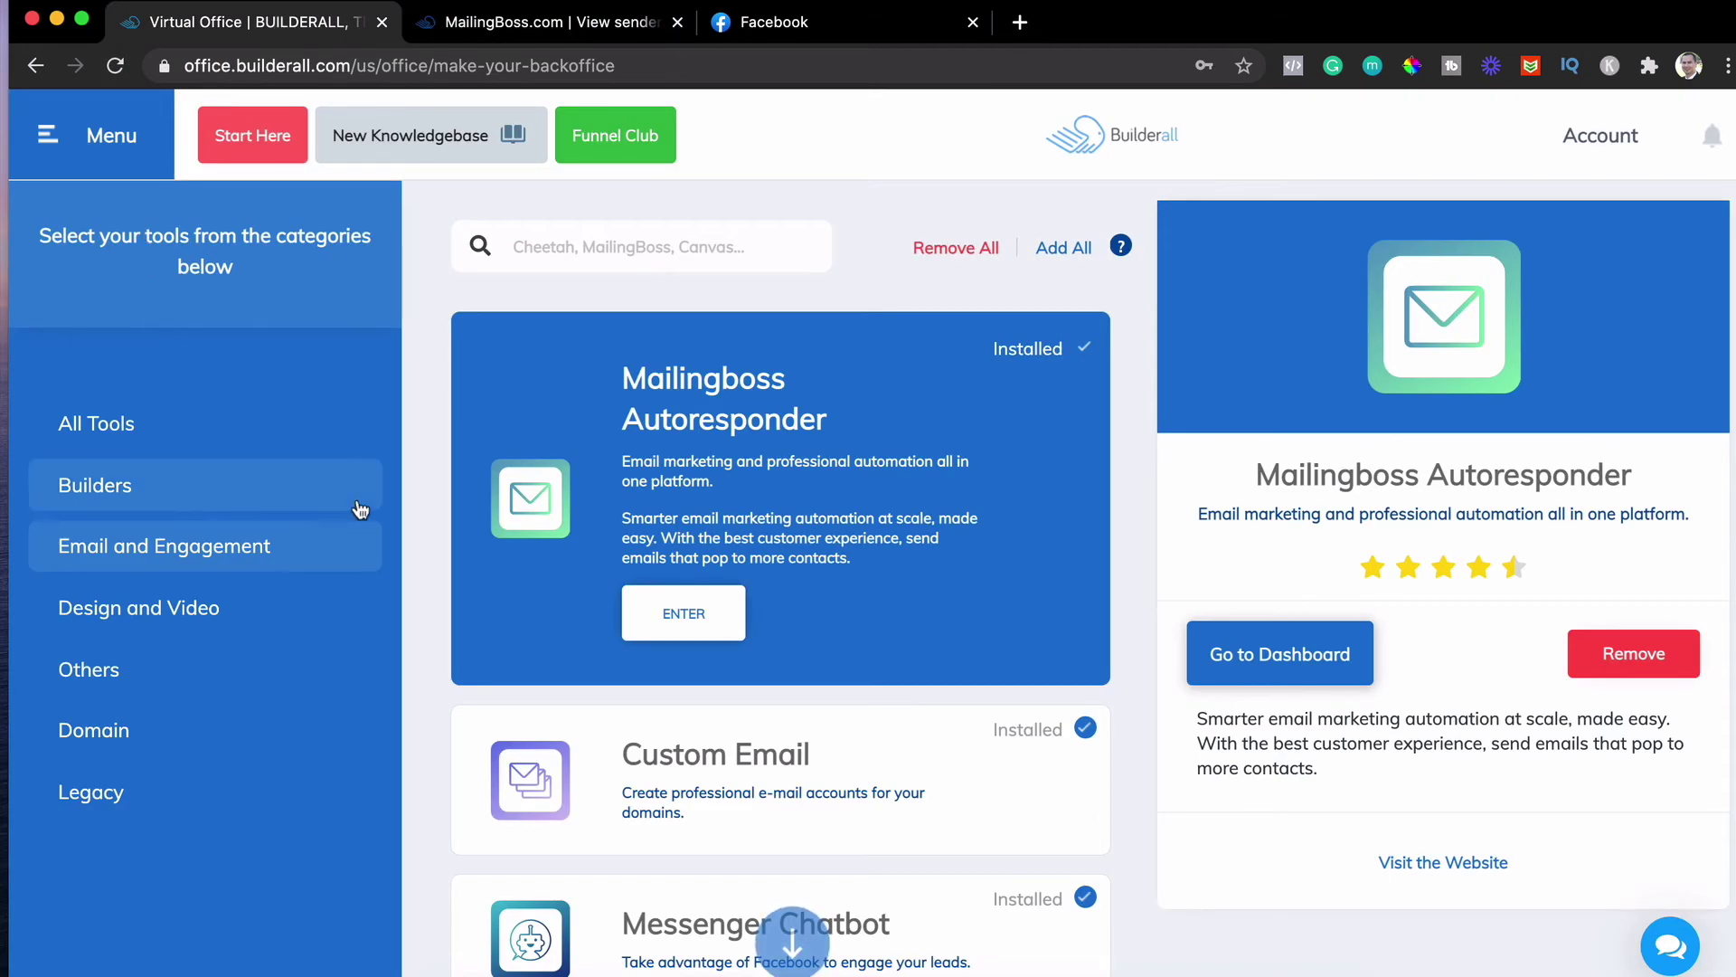
click(599, 796)
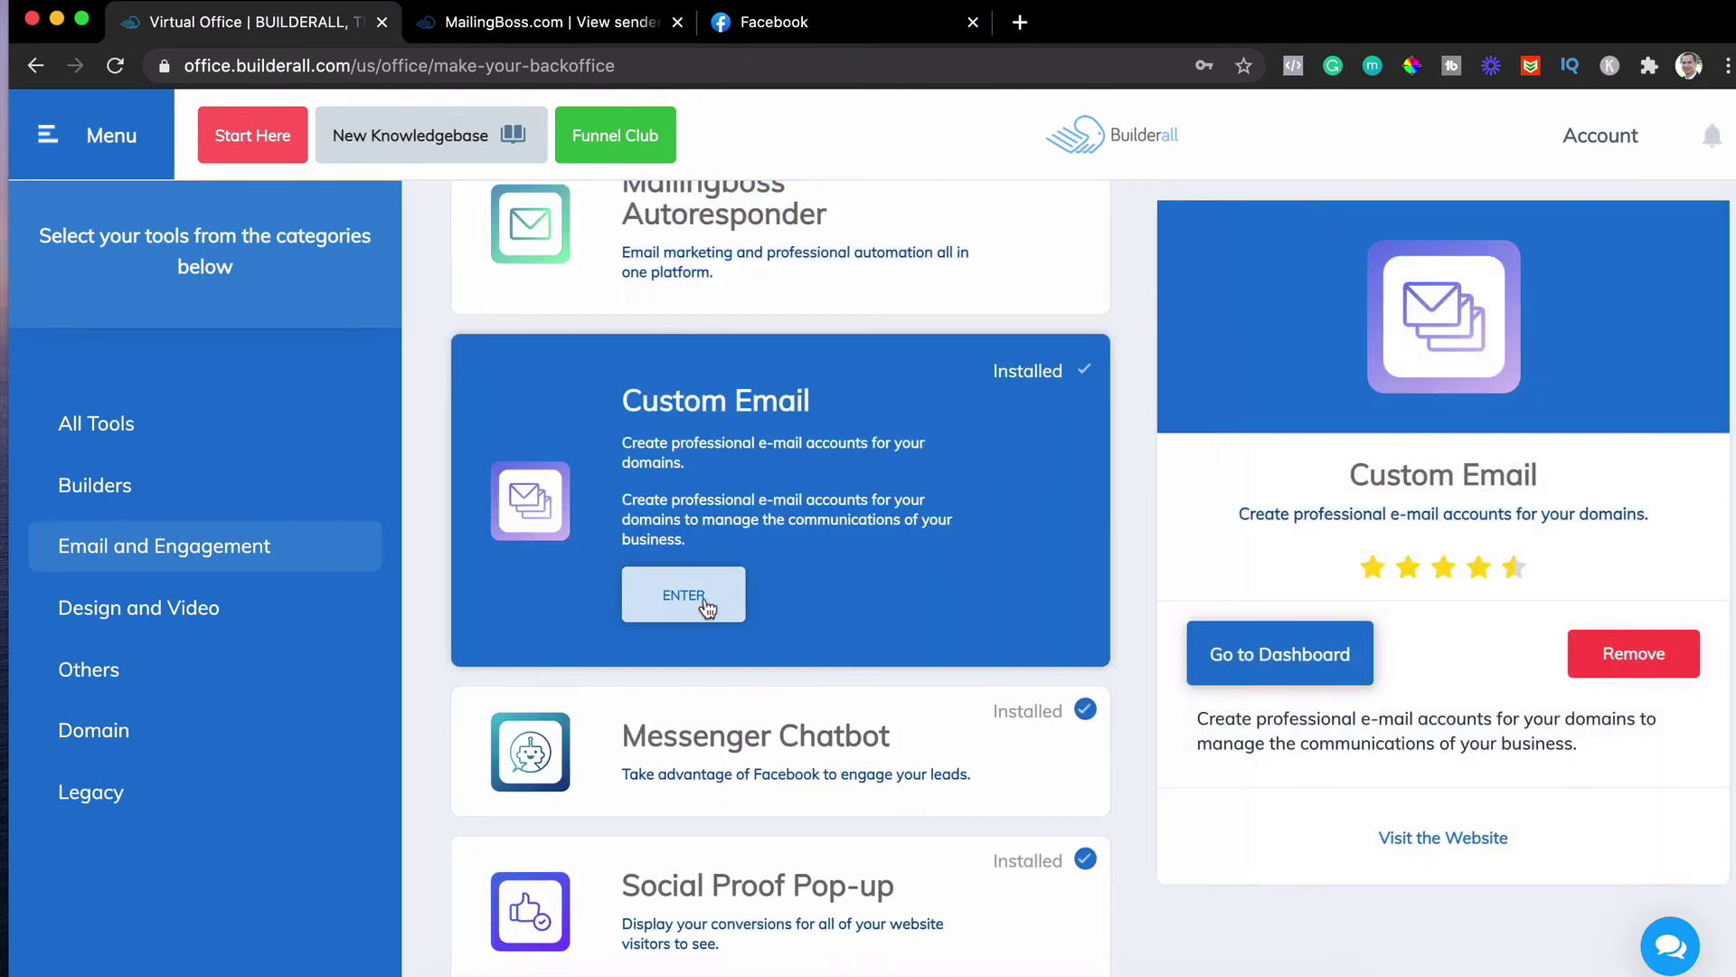
click(695, 597)
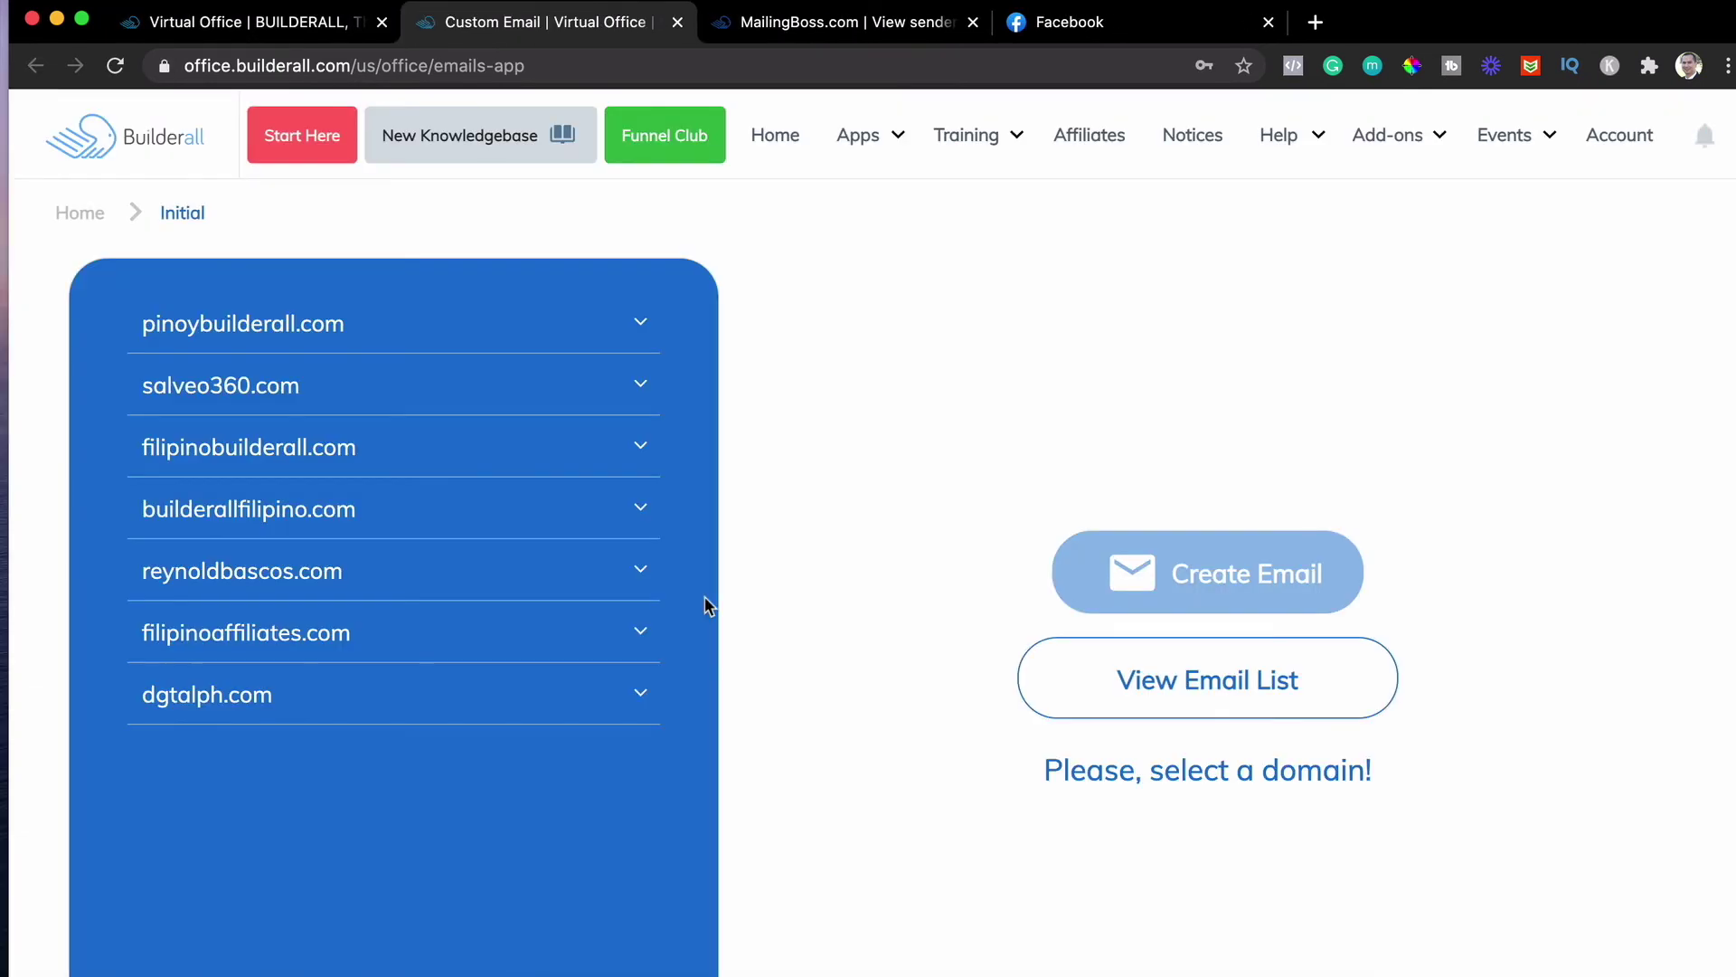
View the email list for dgtalph.com and expand the domain to show its three mailboxes
click(635, 695)
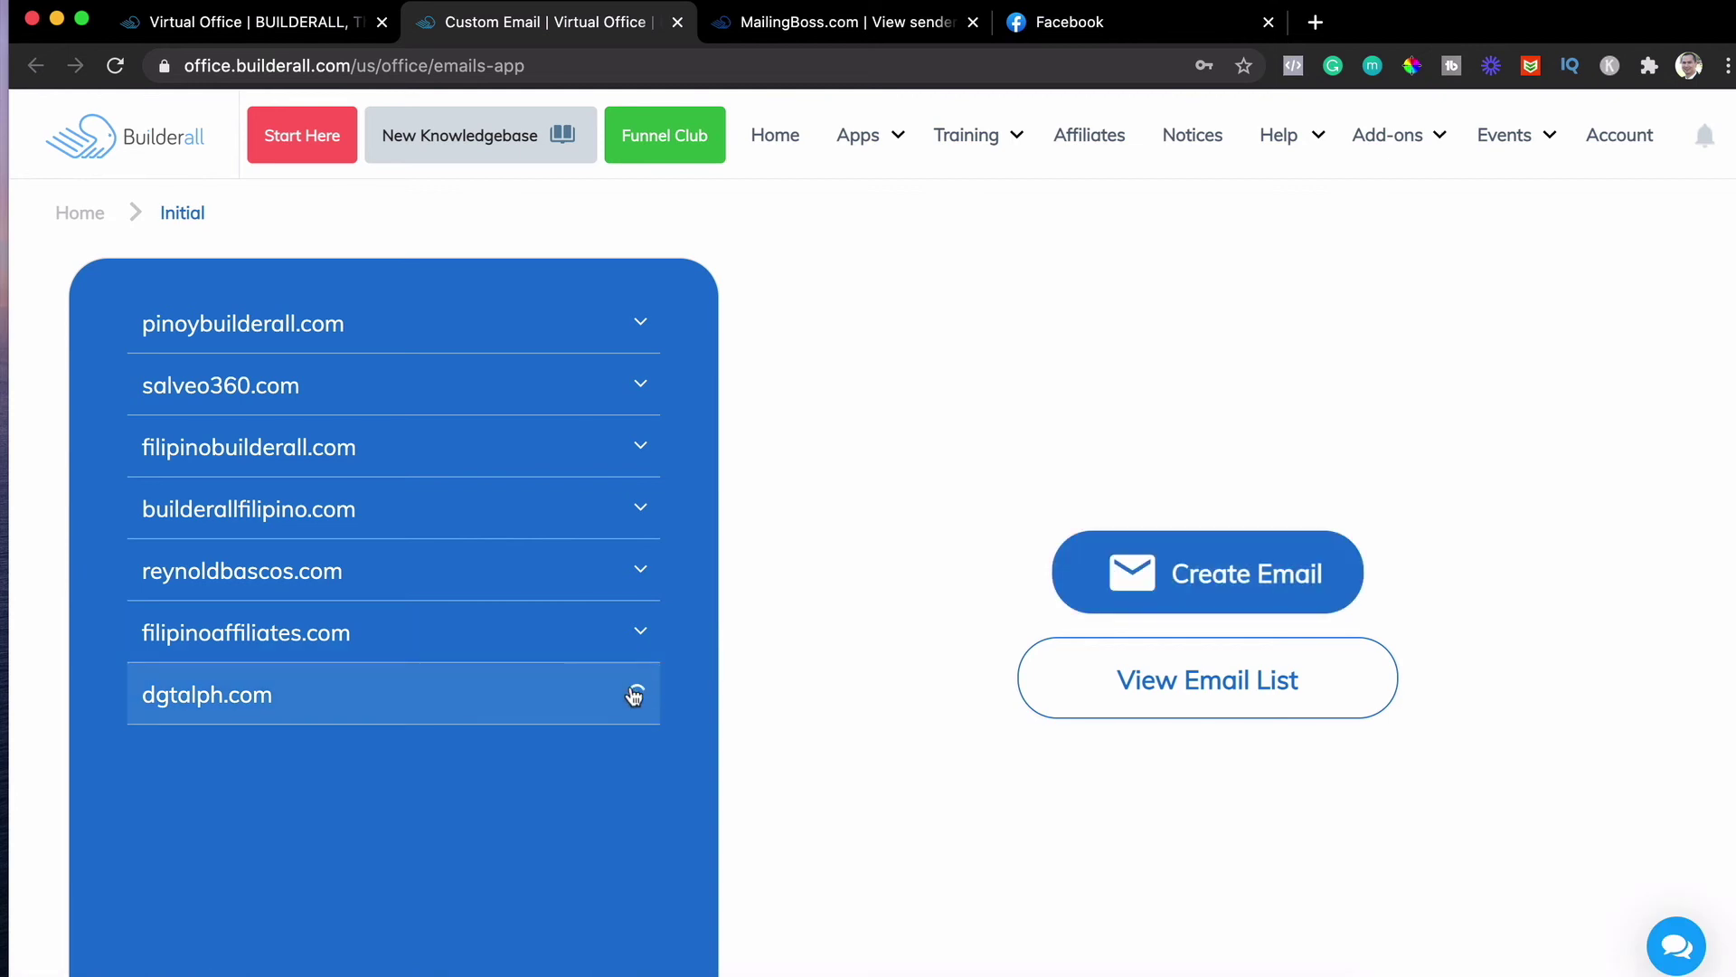
click(1143, 687)
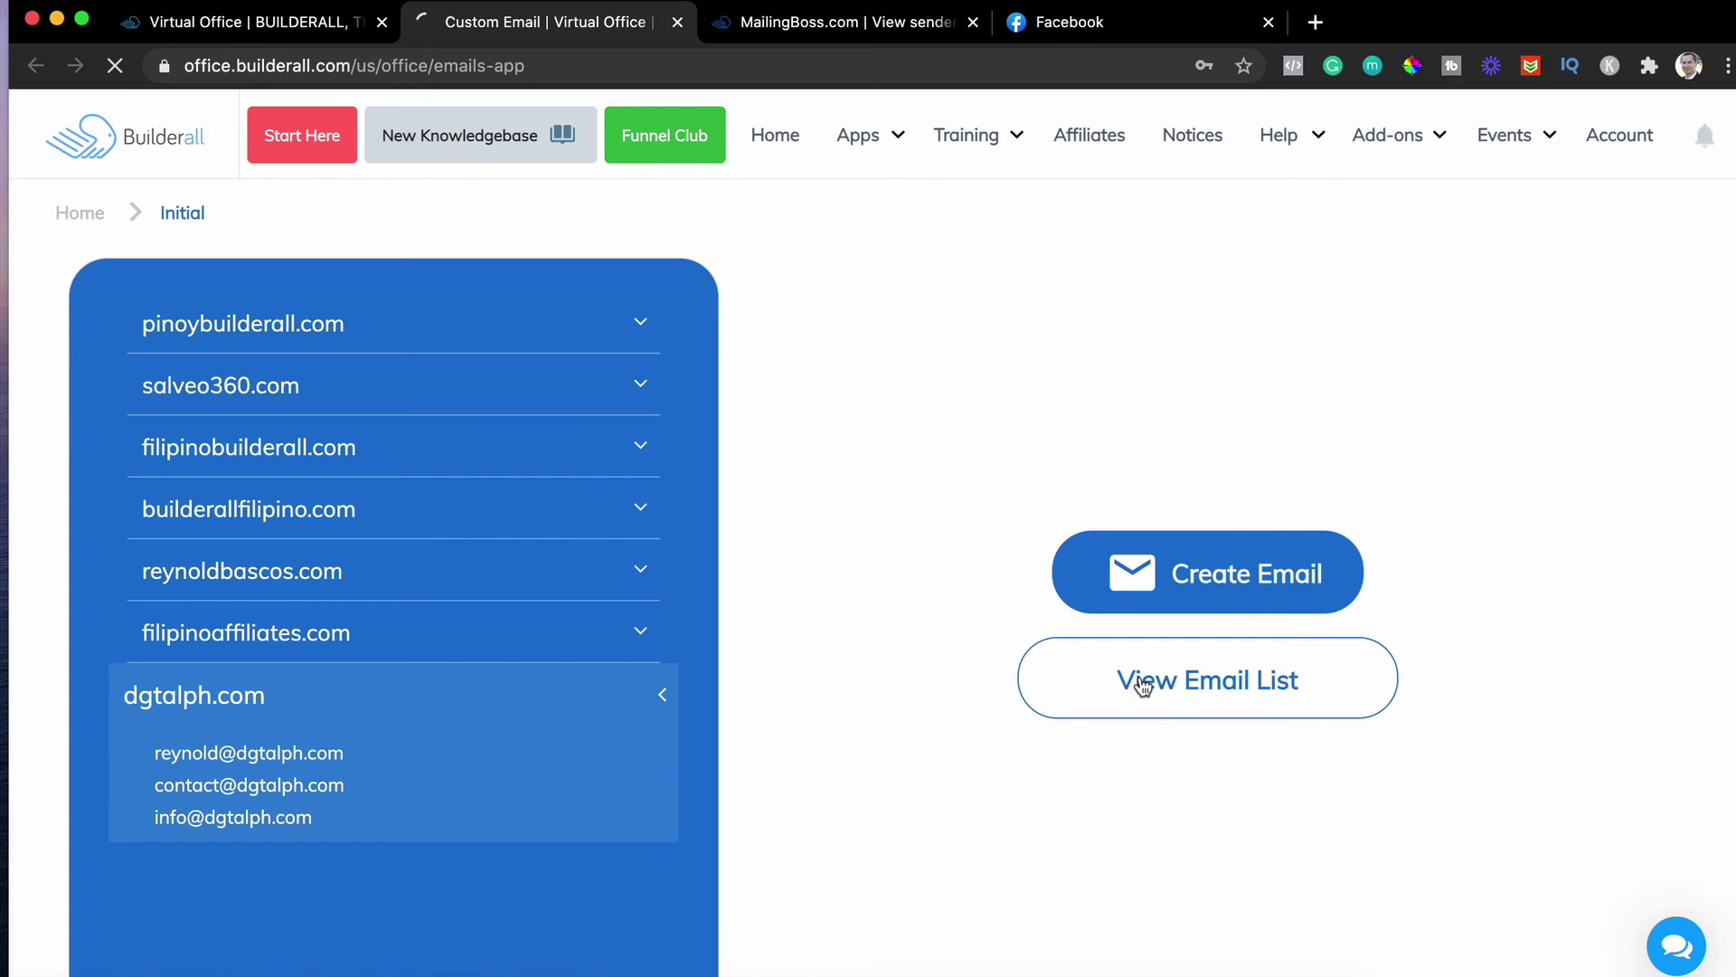
scroll(1143, 687, down, 3)
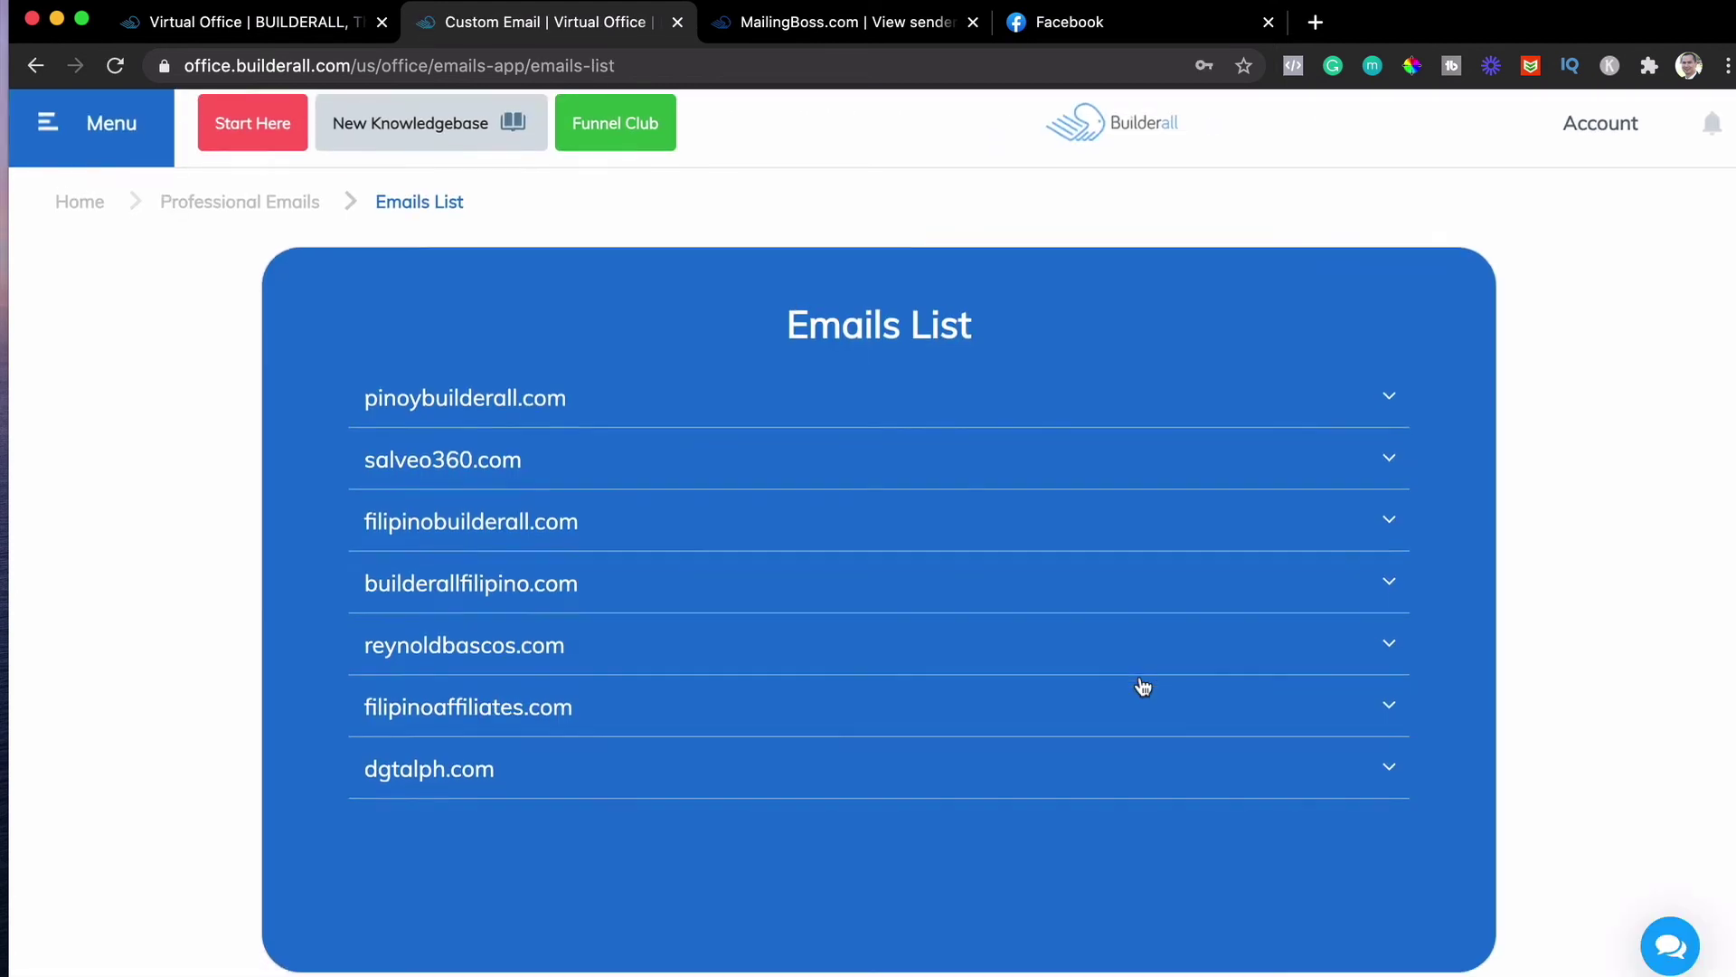
click(1370, 701)
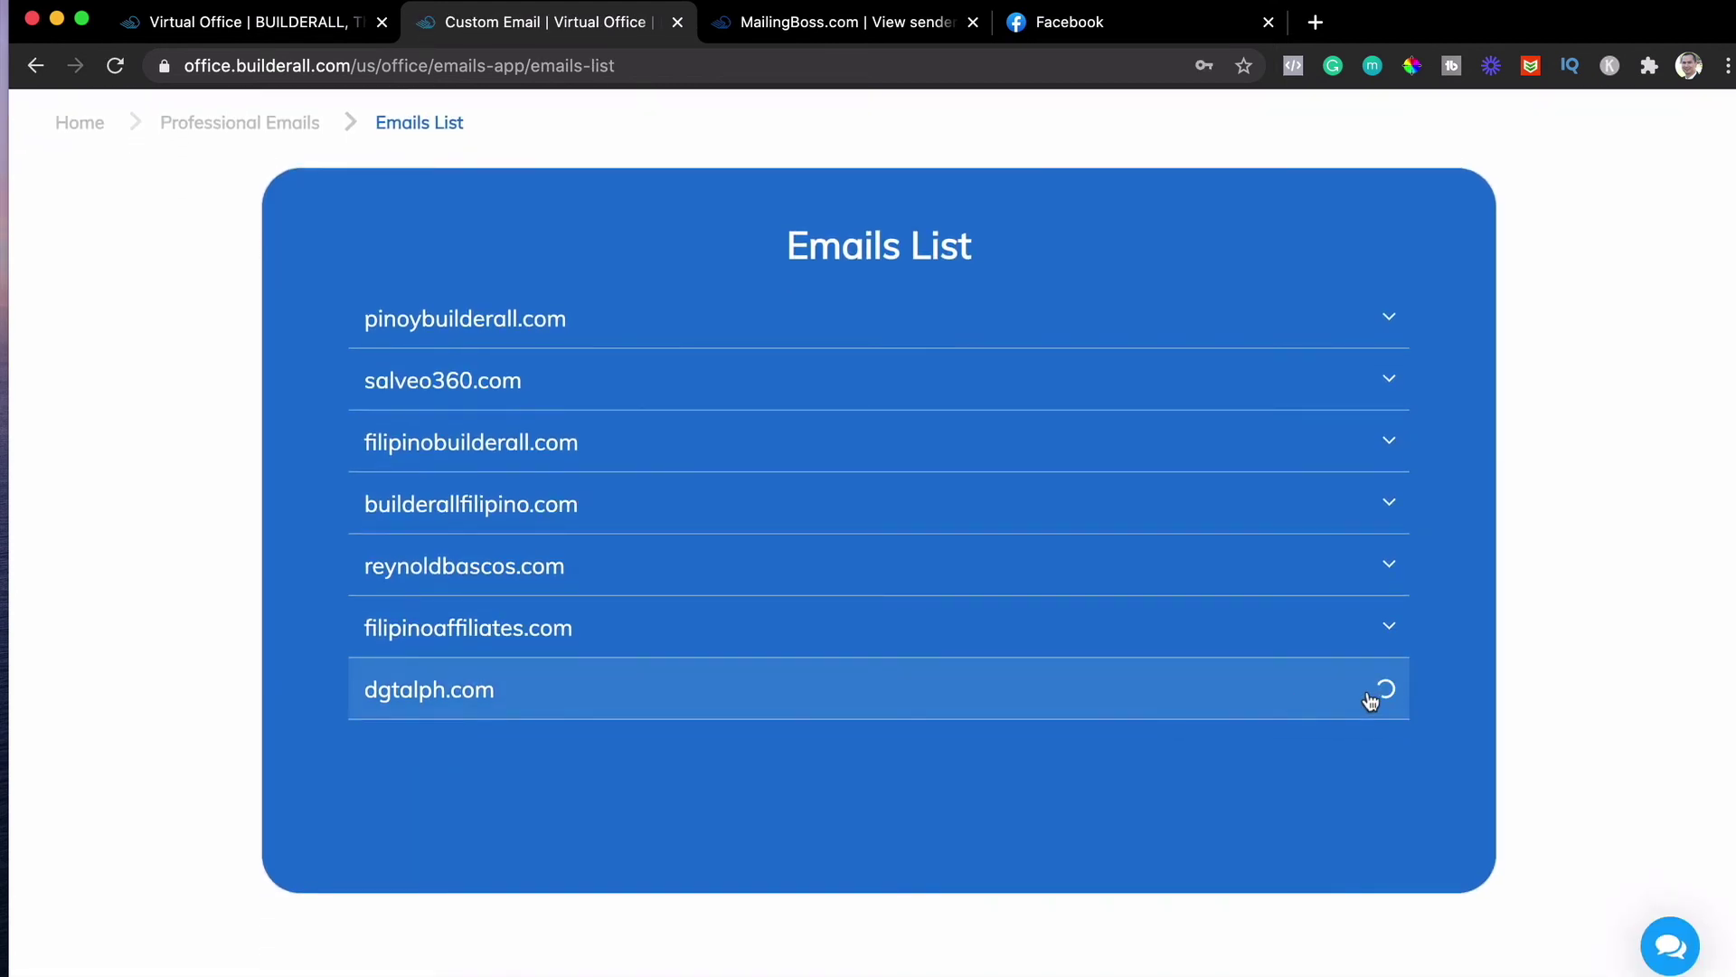
scroll(1155, 663, down, 5)
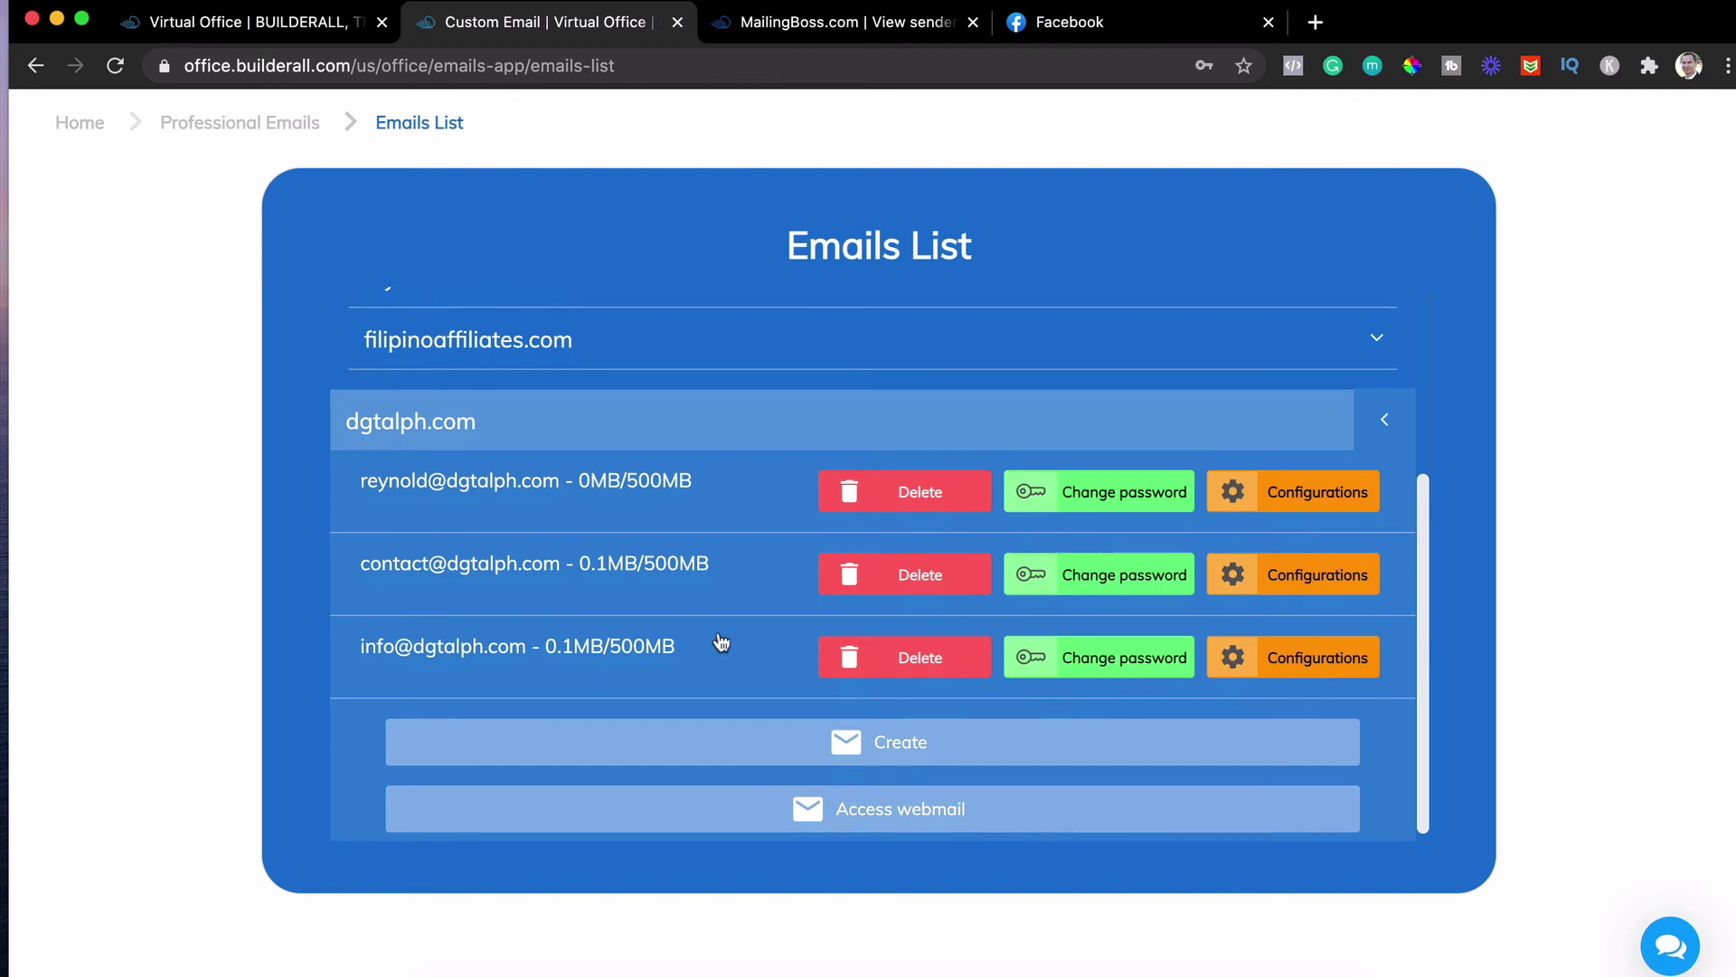
Log in to the new sender's mailbox in RainLoop Webmail with its address and pasted password
click(859, 821)
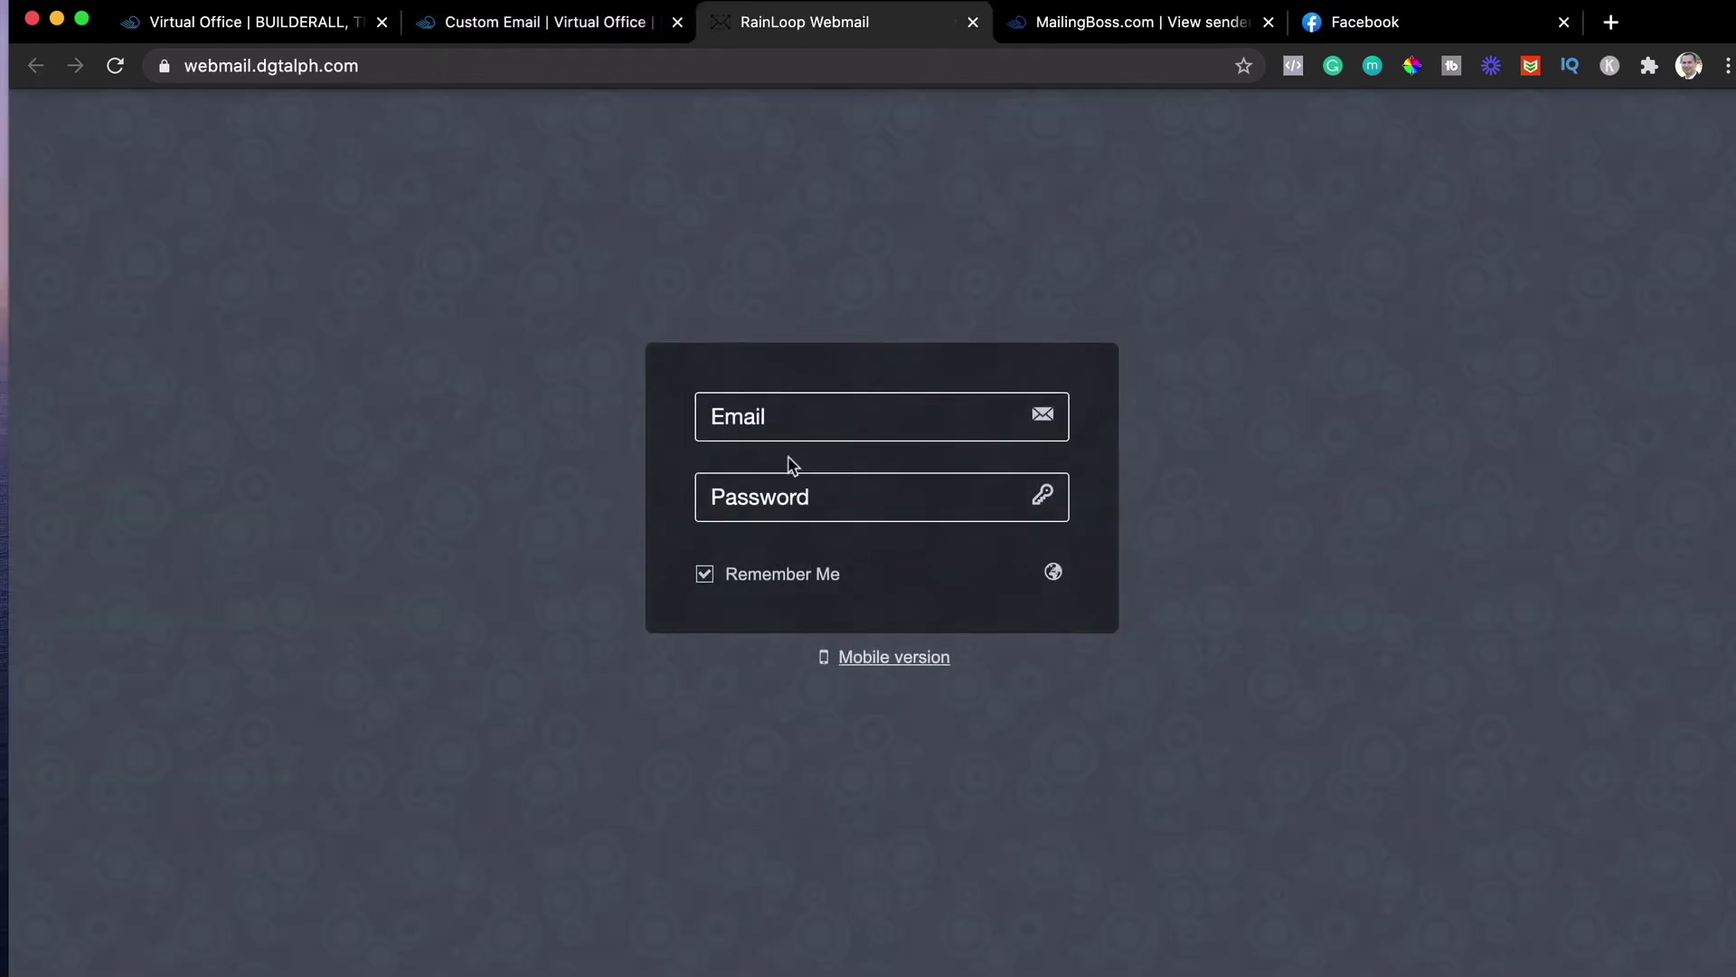
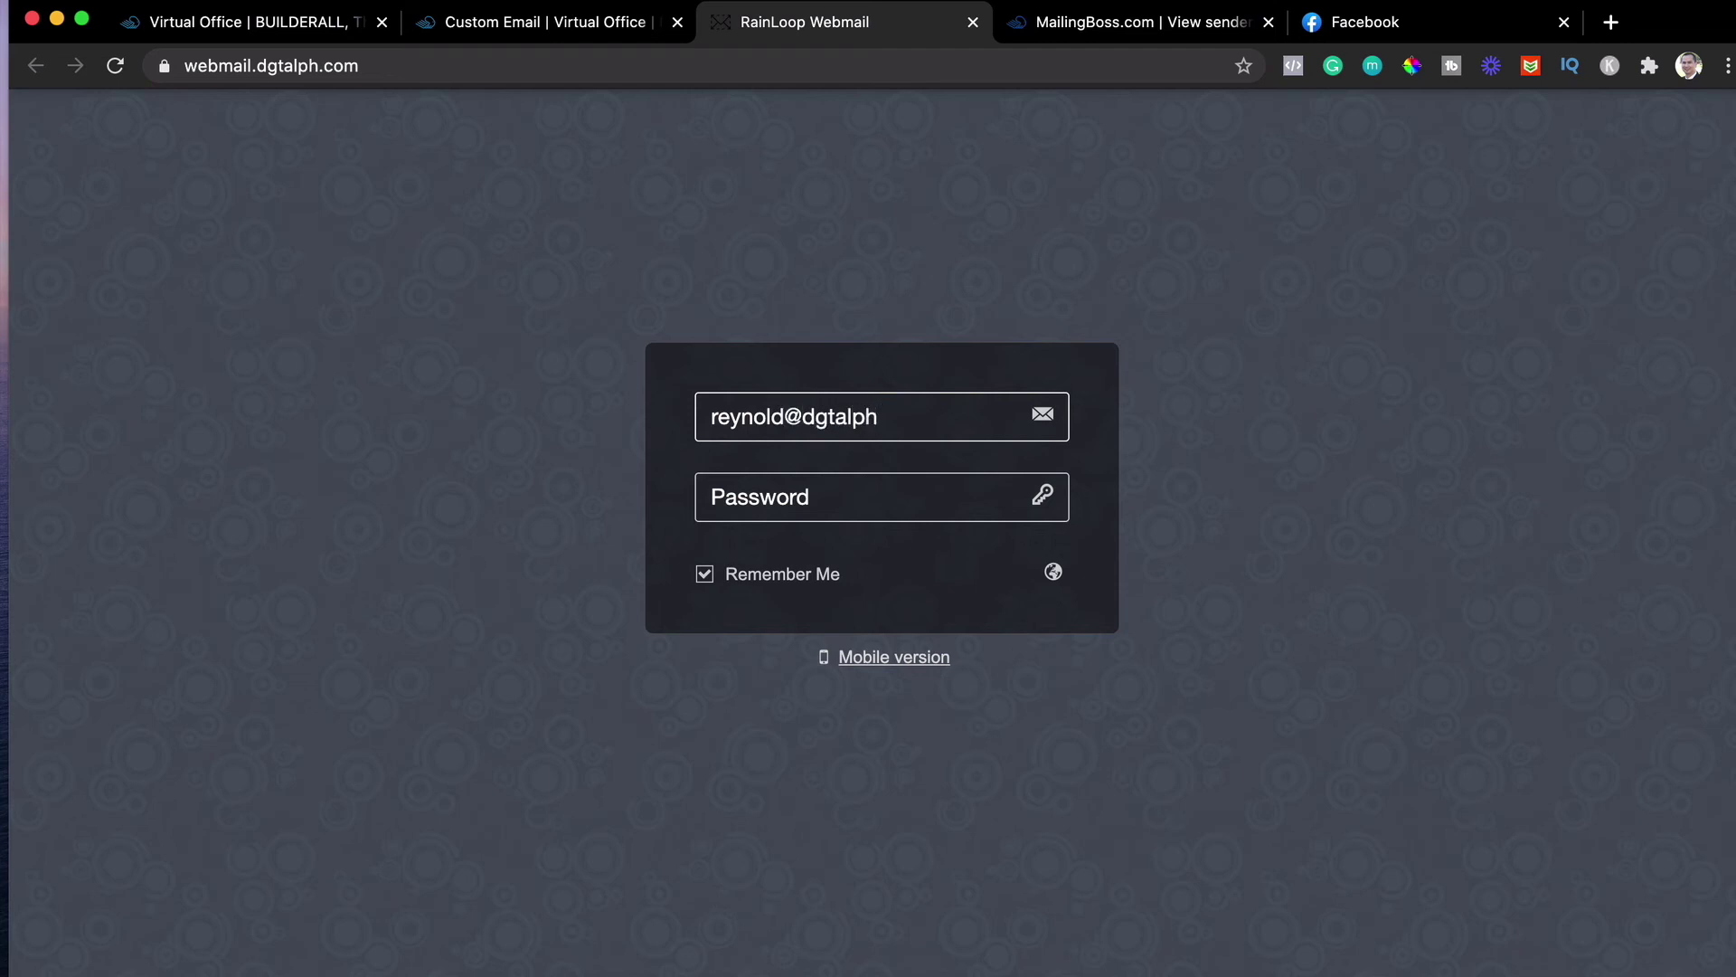
click(786, 503)
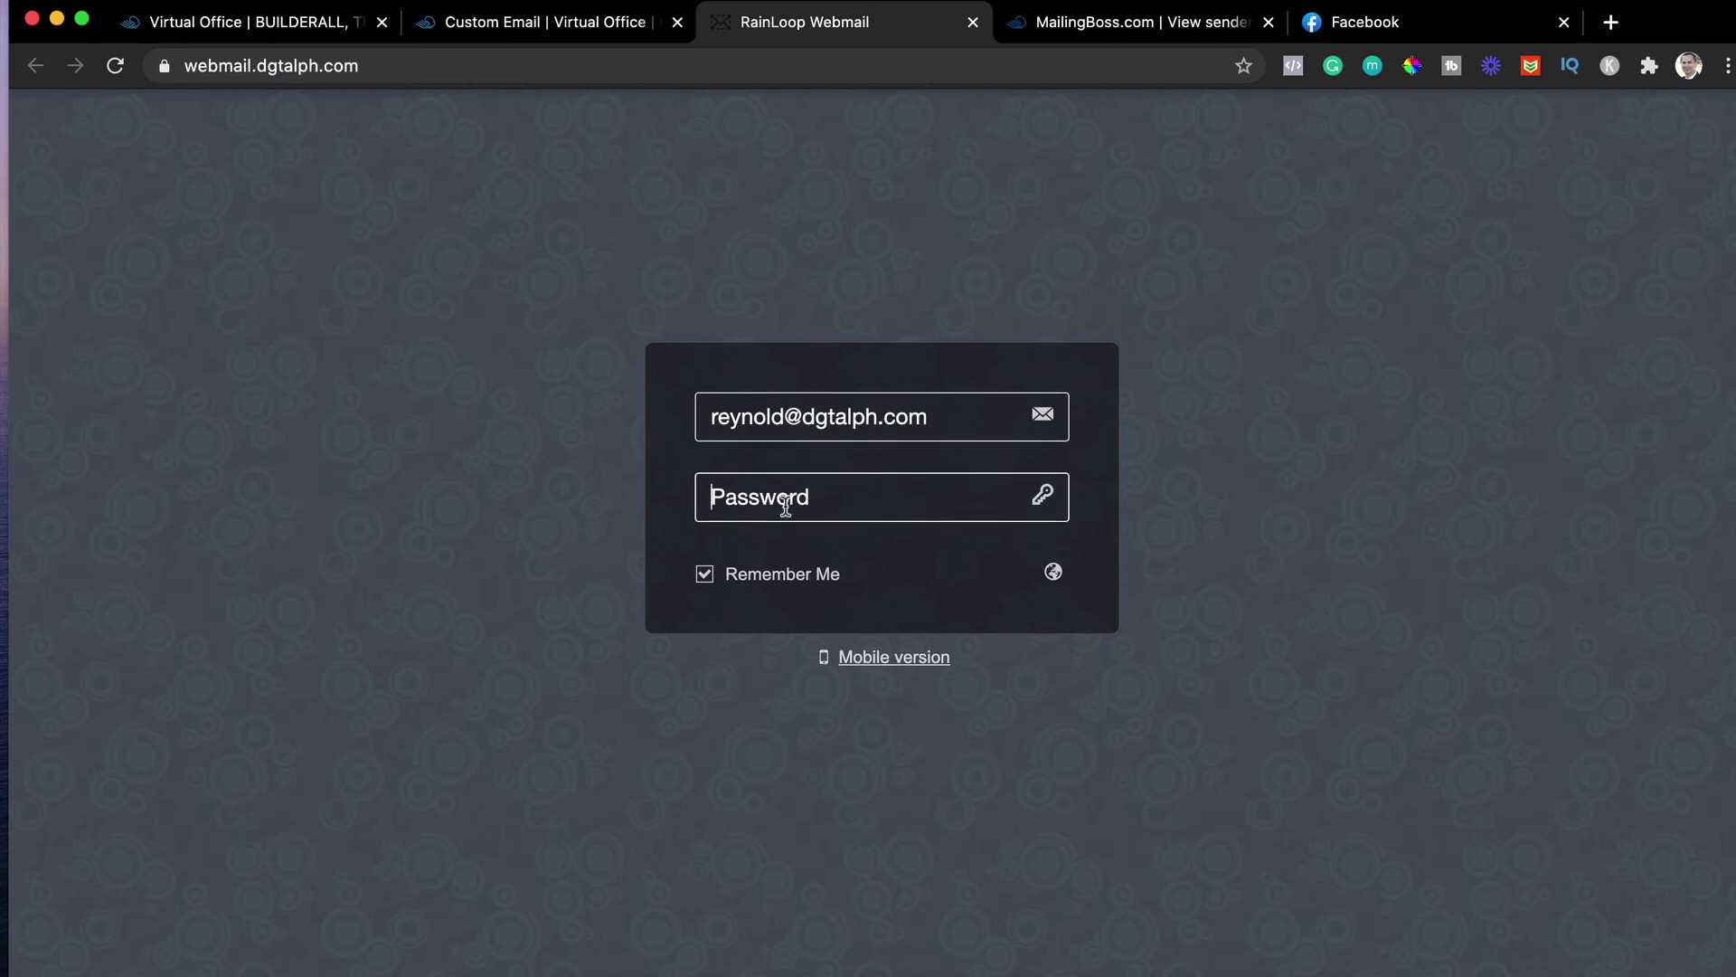
key(super+v)
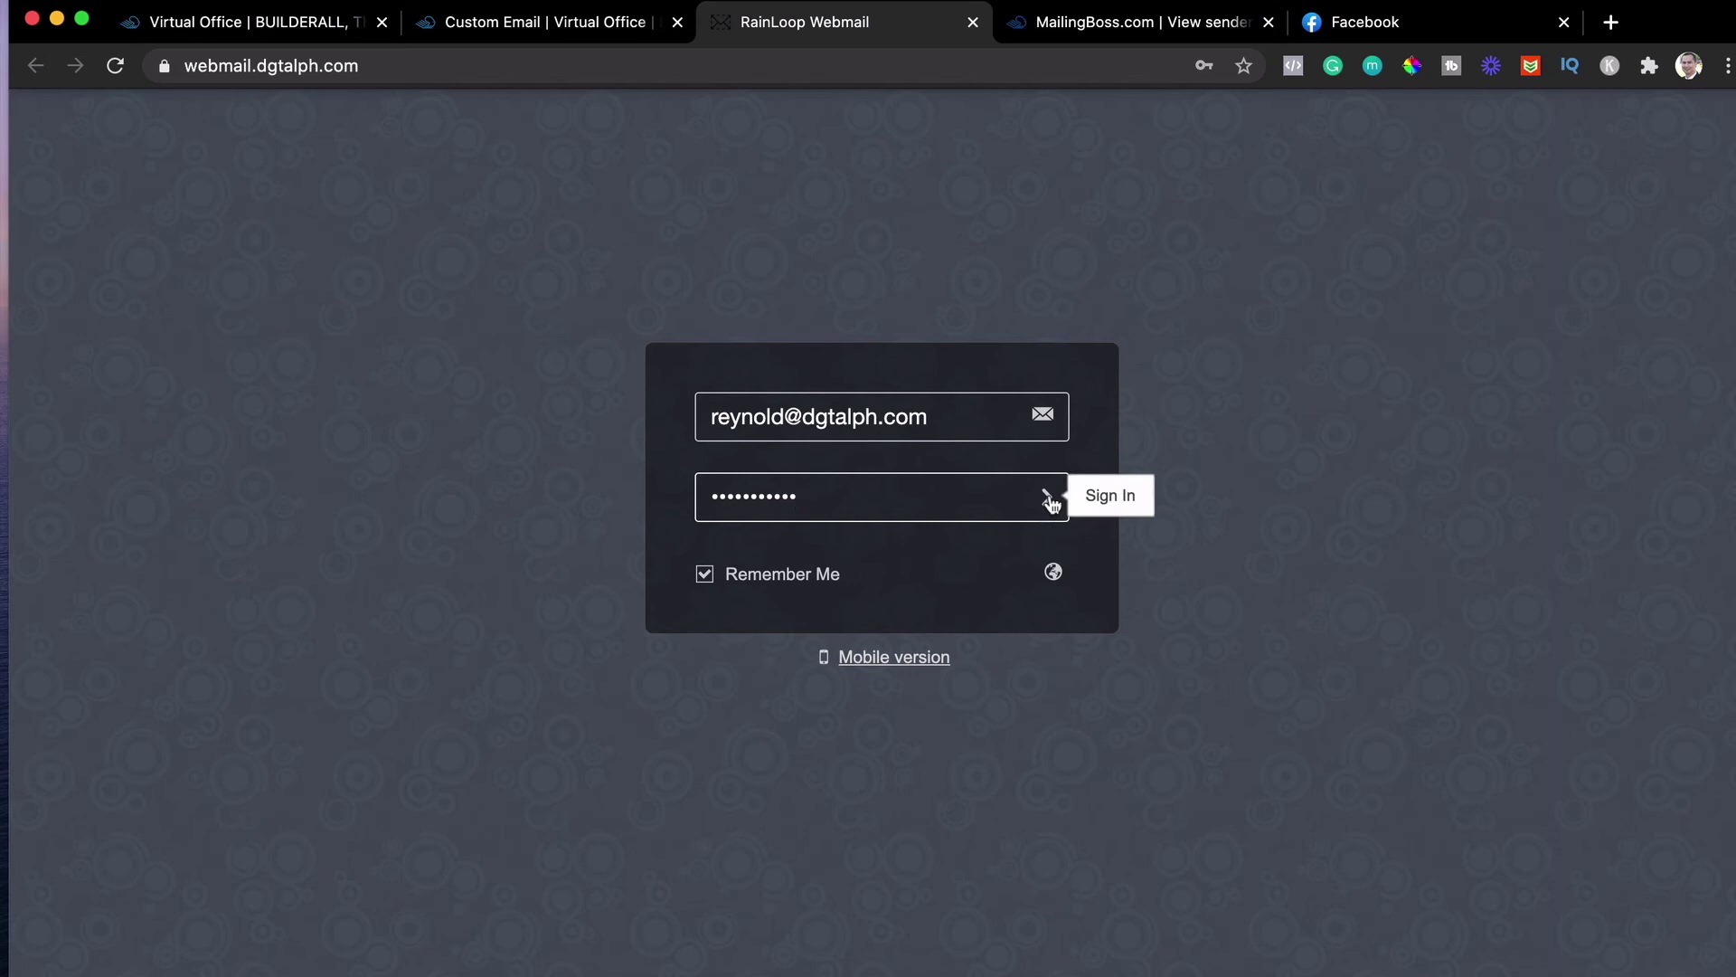
click(1048, 497)
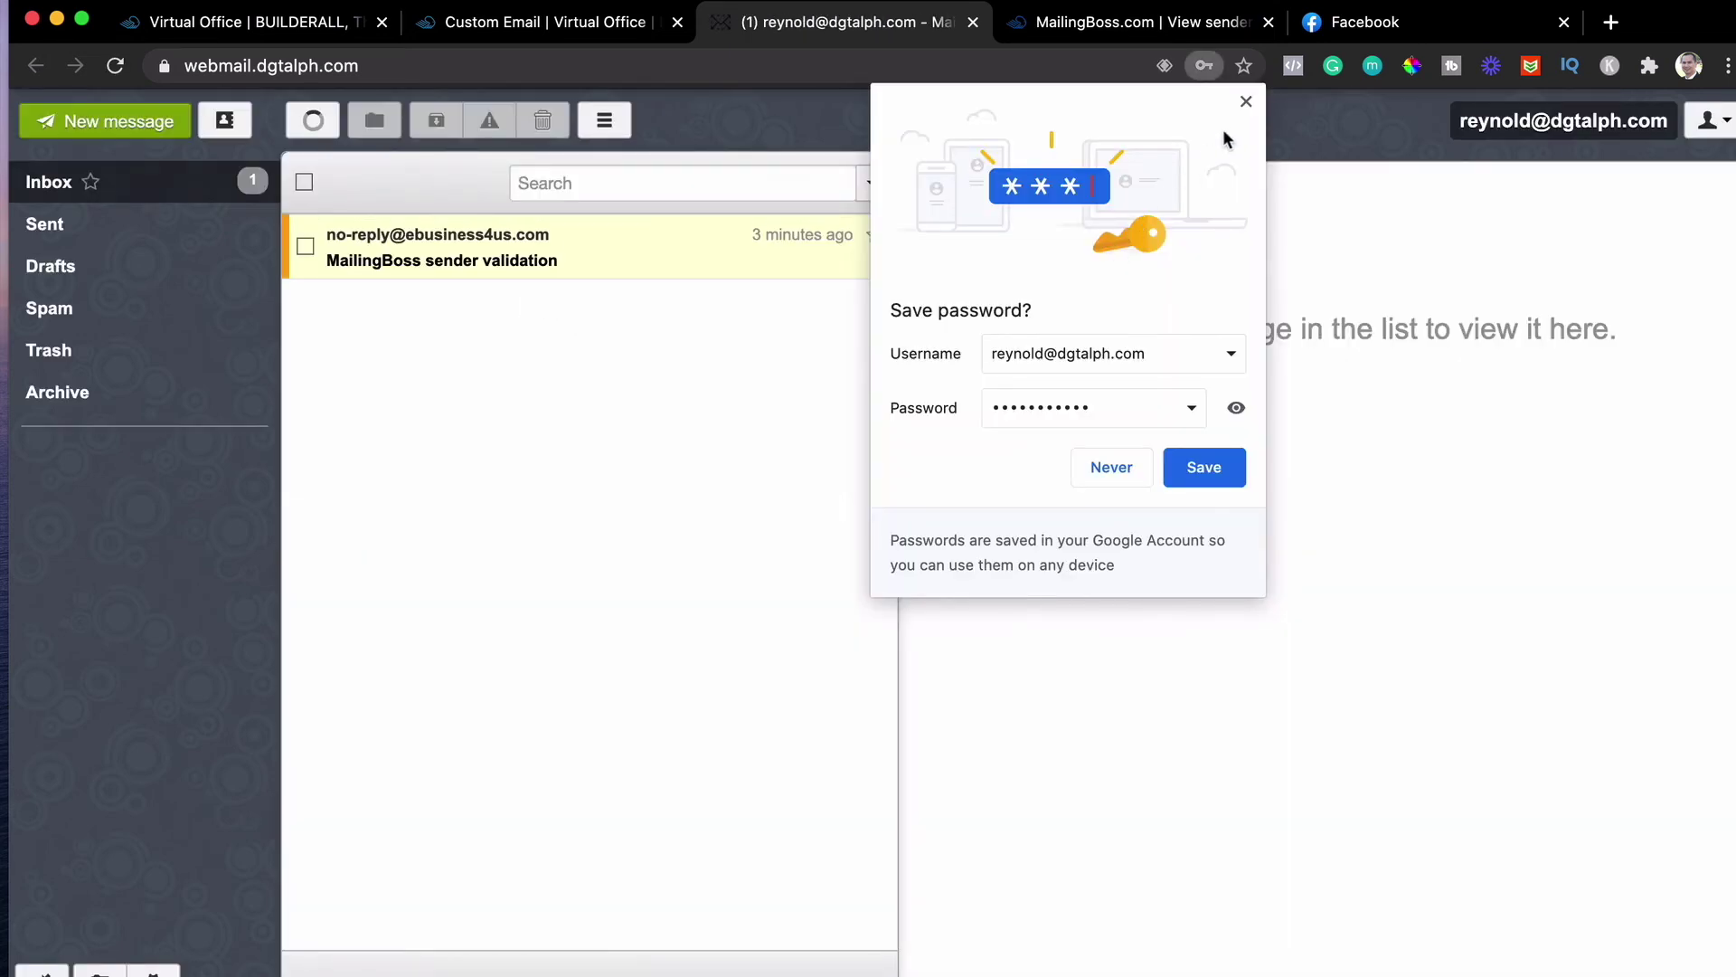
Dismiss the save-password prompt, then open the MailingBoss validation email and follow its confirmation link
click(1246, 103)
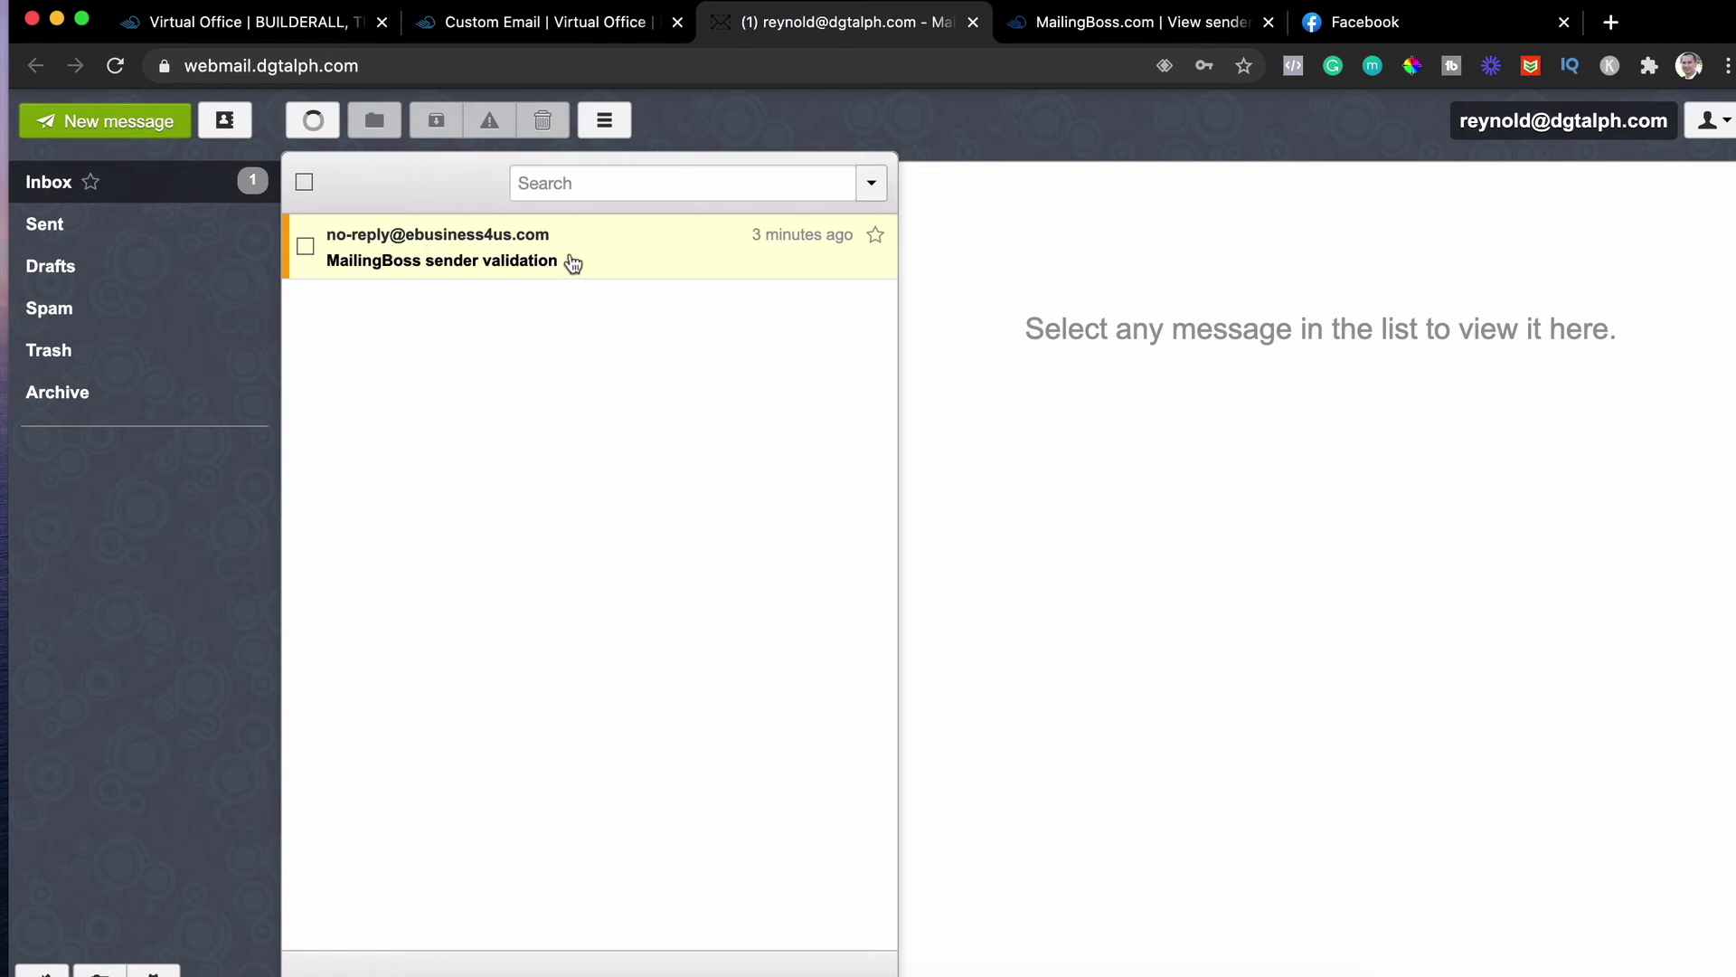
click(630, 271)
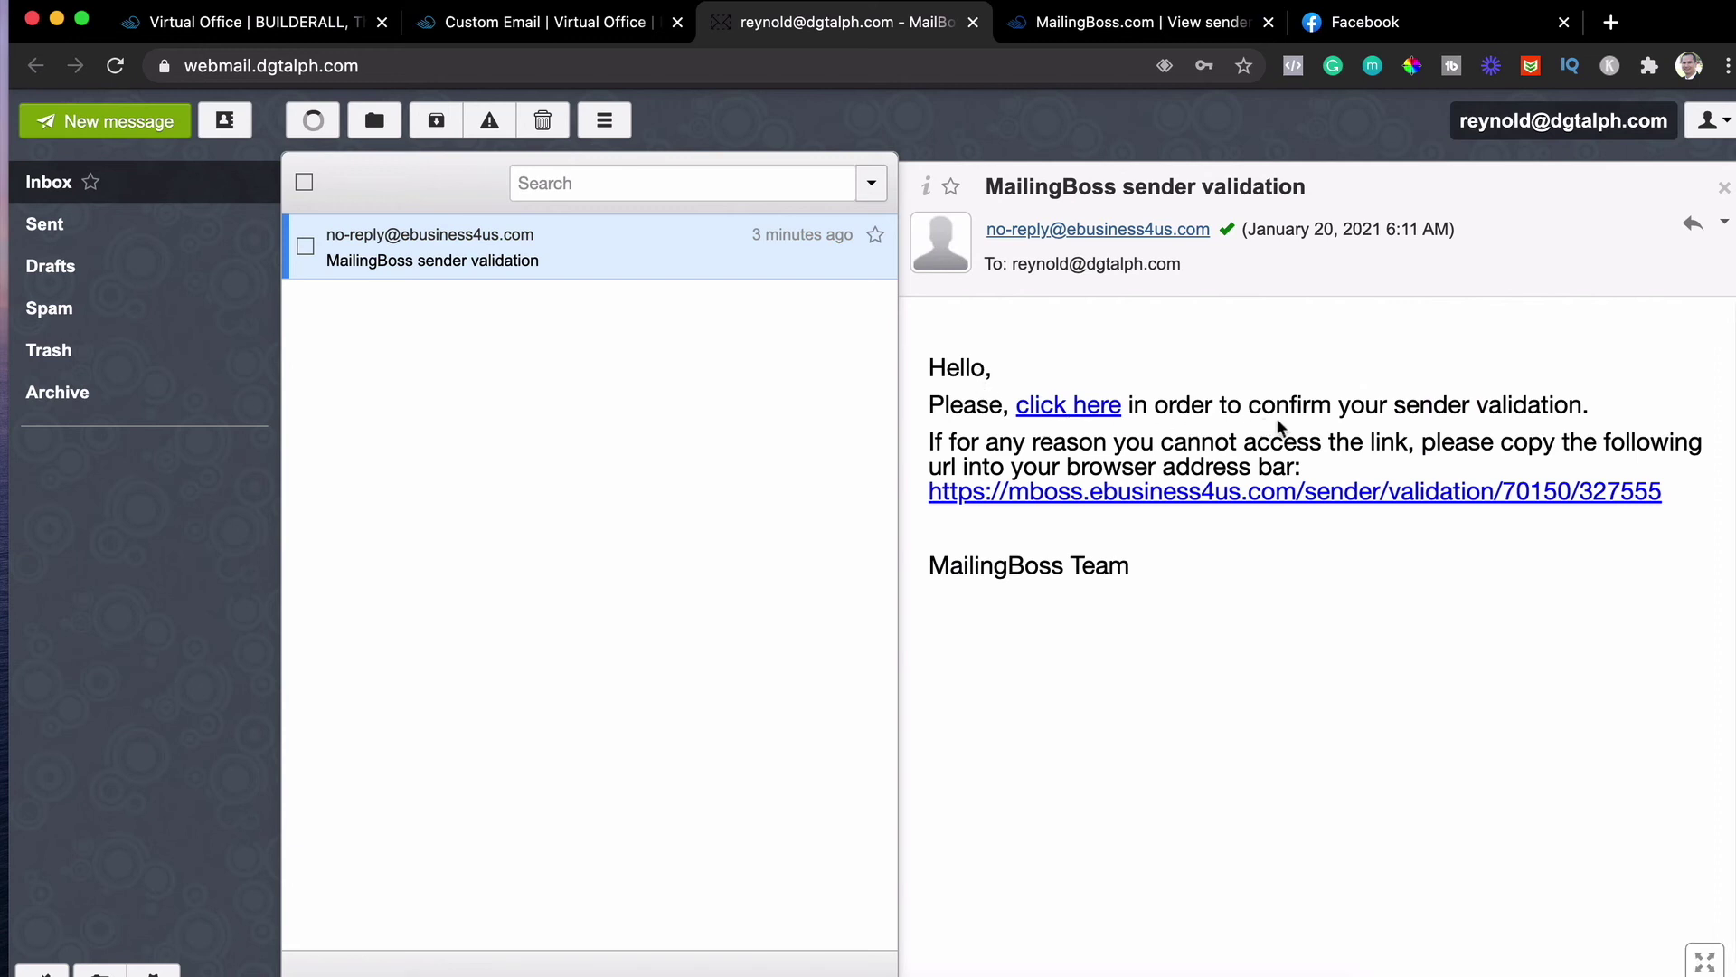
click(1064, 412)
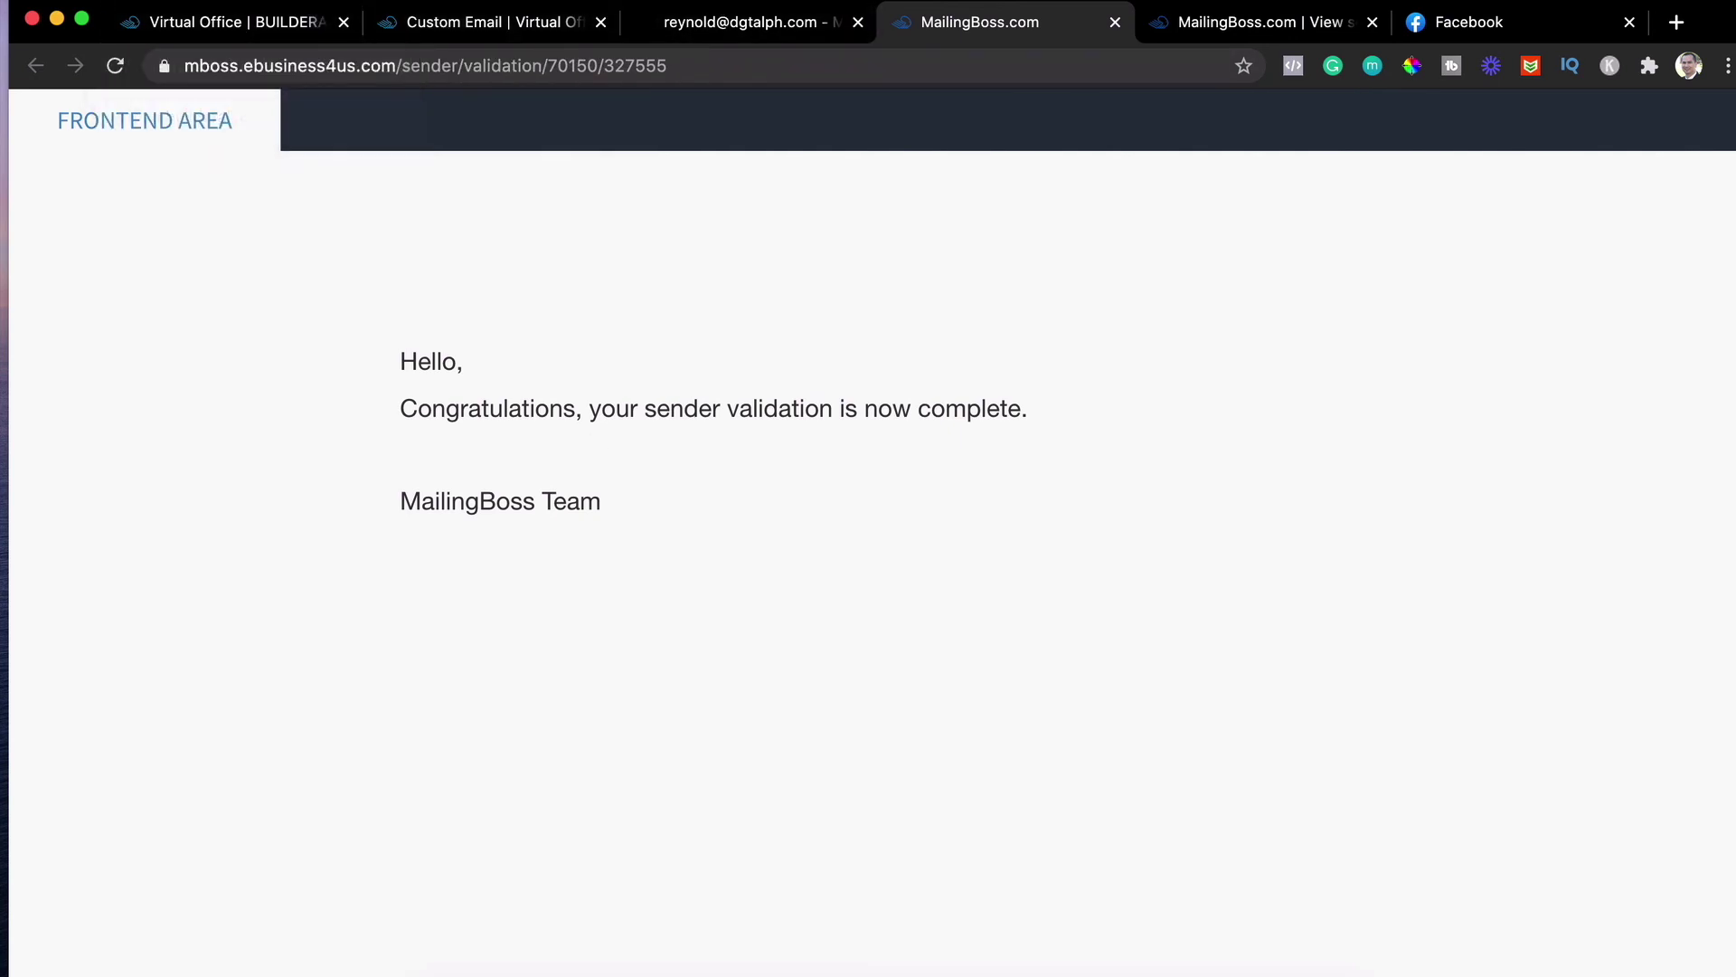
Reload the MailingBoss sender emails list so the dgtalph.com sender shows Verified: Yes
click(1275, 34)
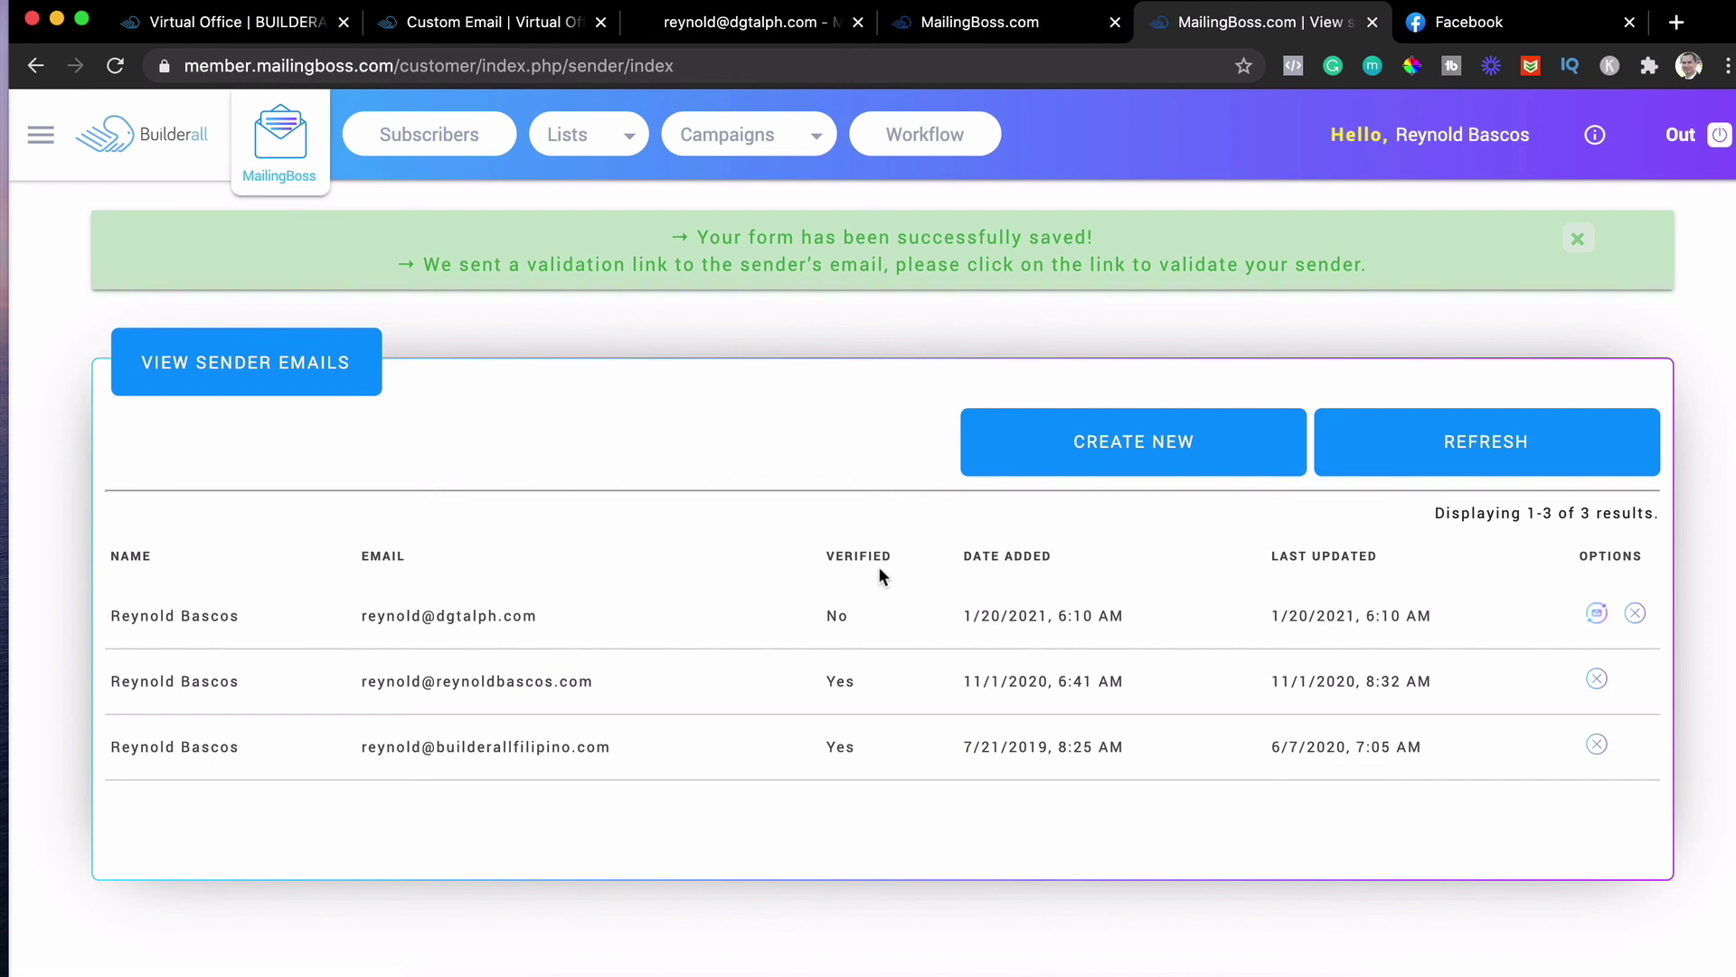
click(113, 78)
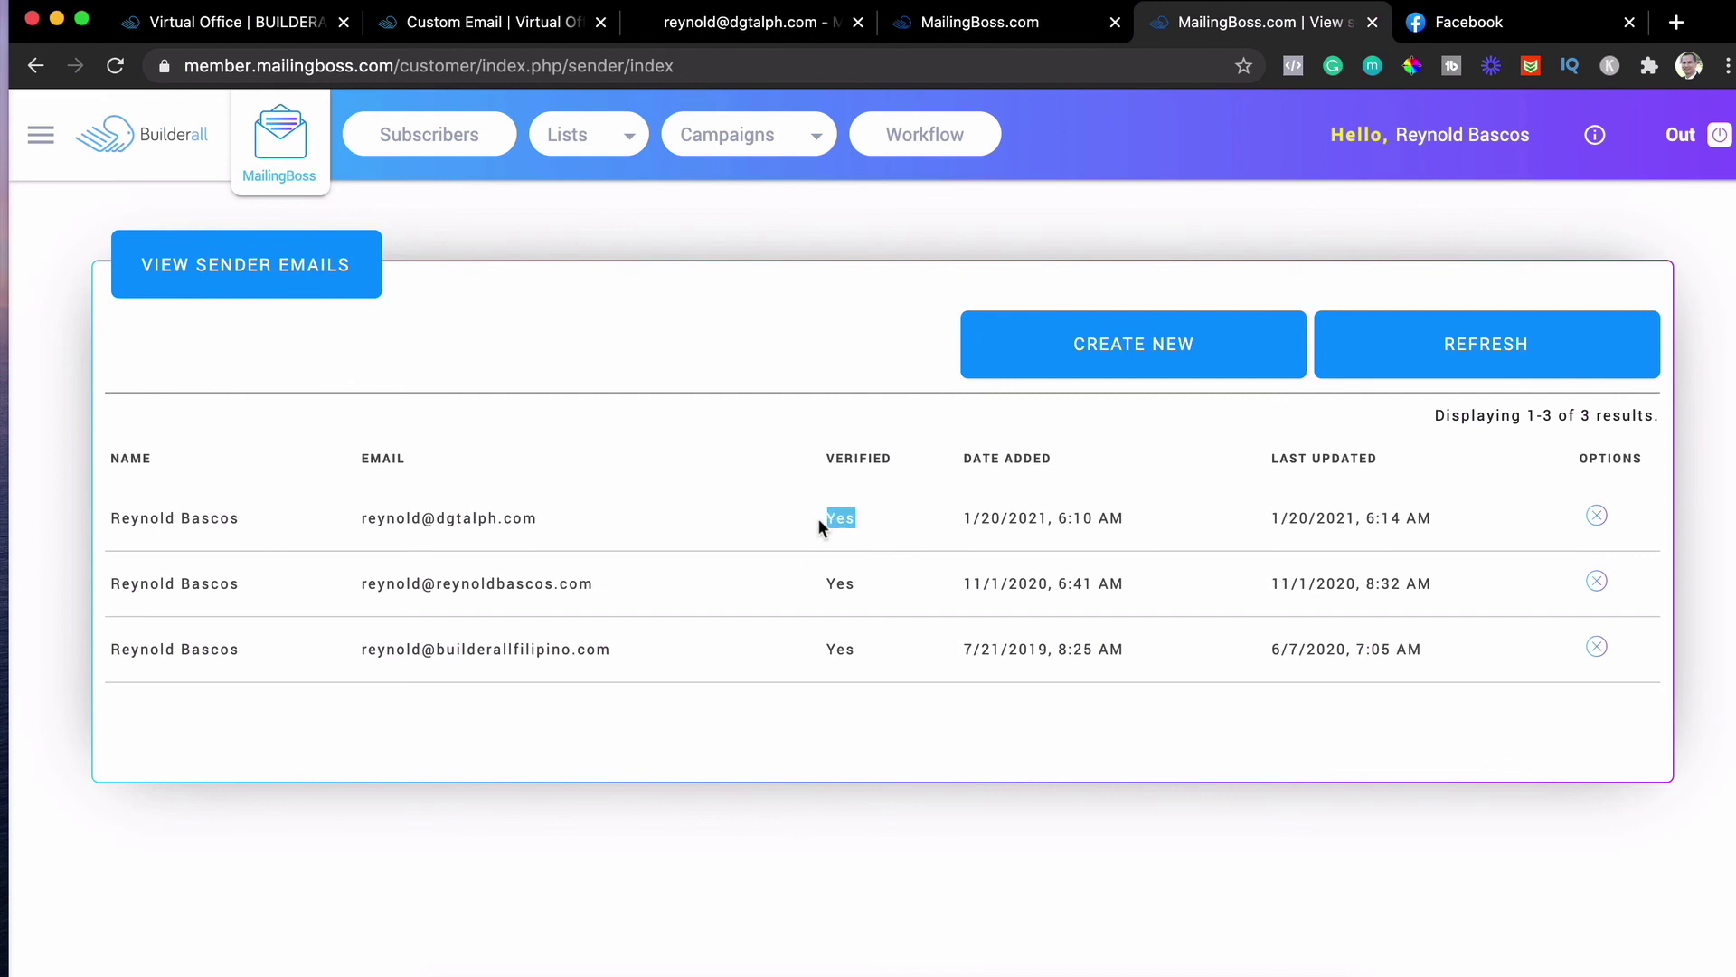
click(851, 517)
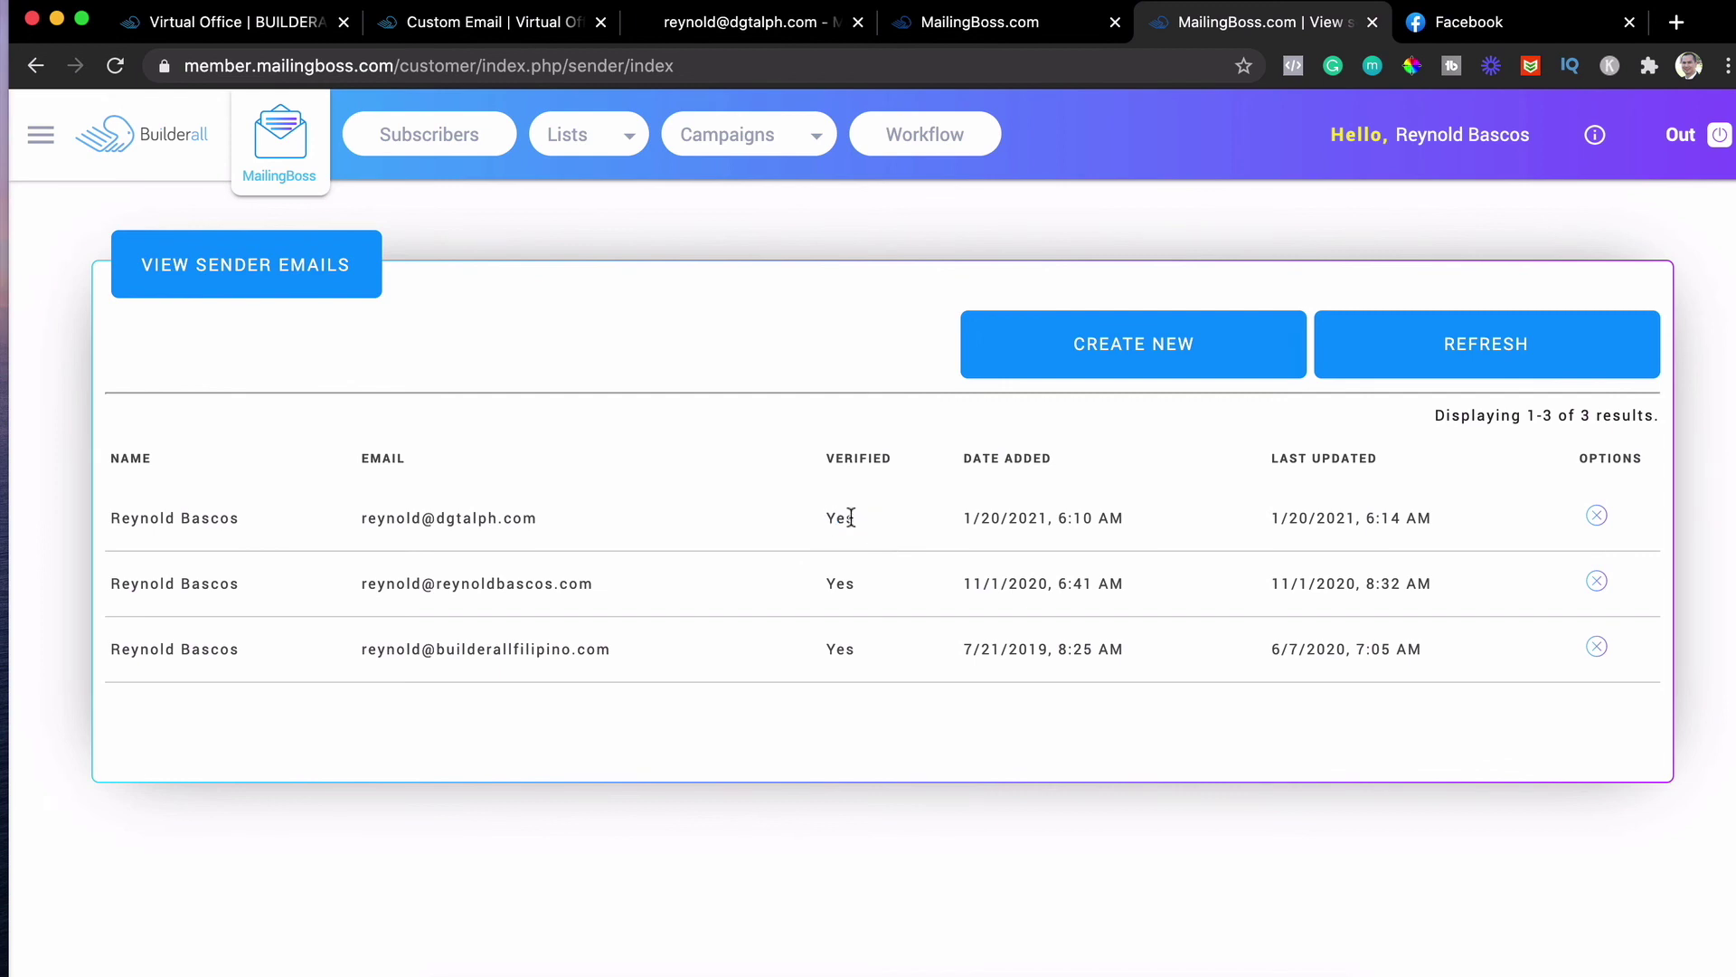